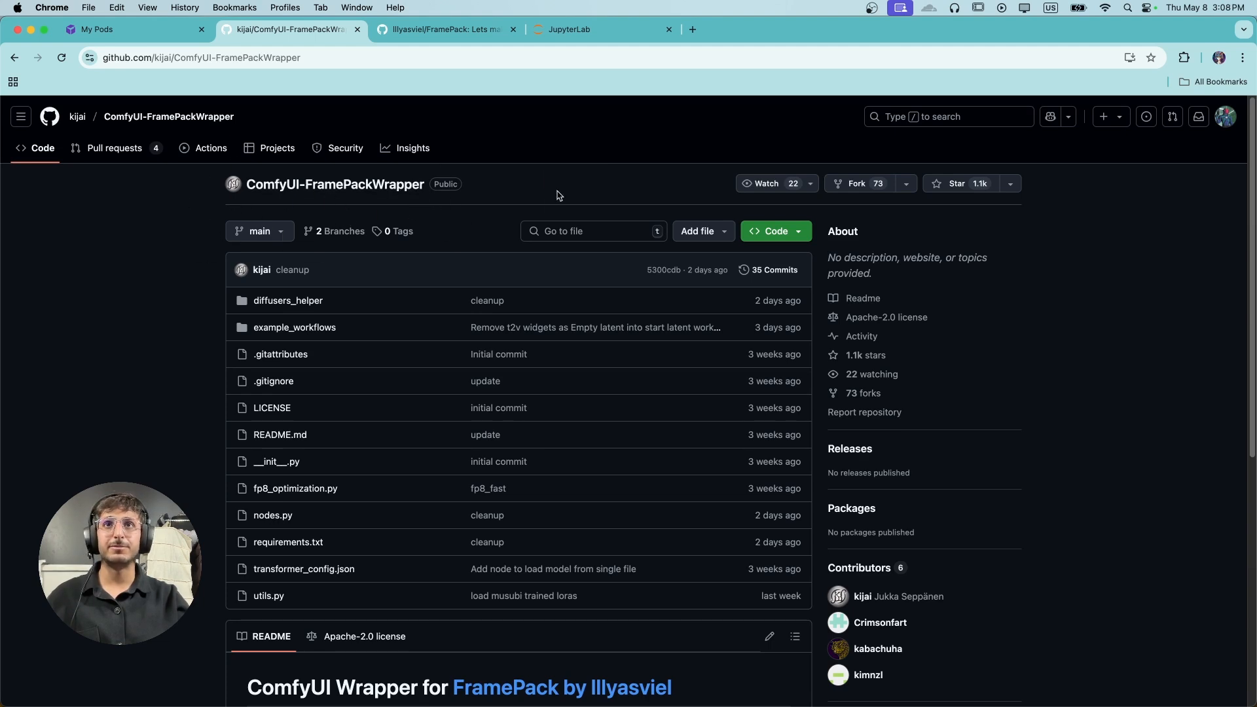
# Review the introduction and hardware requirements in the lllyasviel/FramePack README on GitHub
pyautogui.hotkey('ctrl', 'Tab')
pyautogui.scroll(-10, 956, 287)
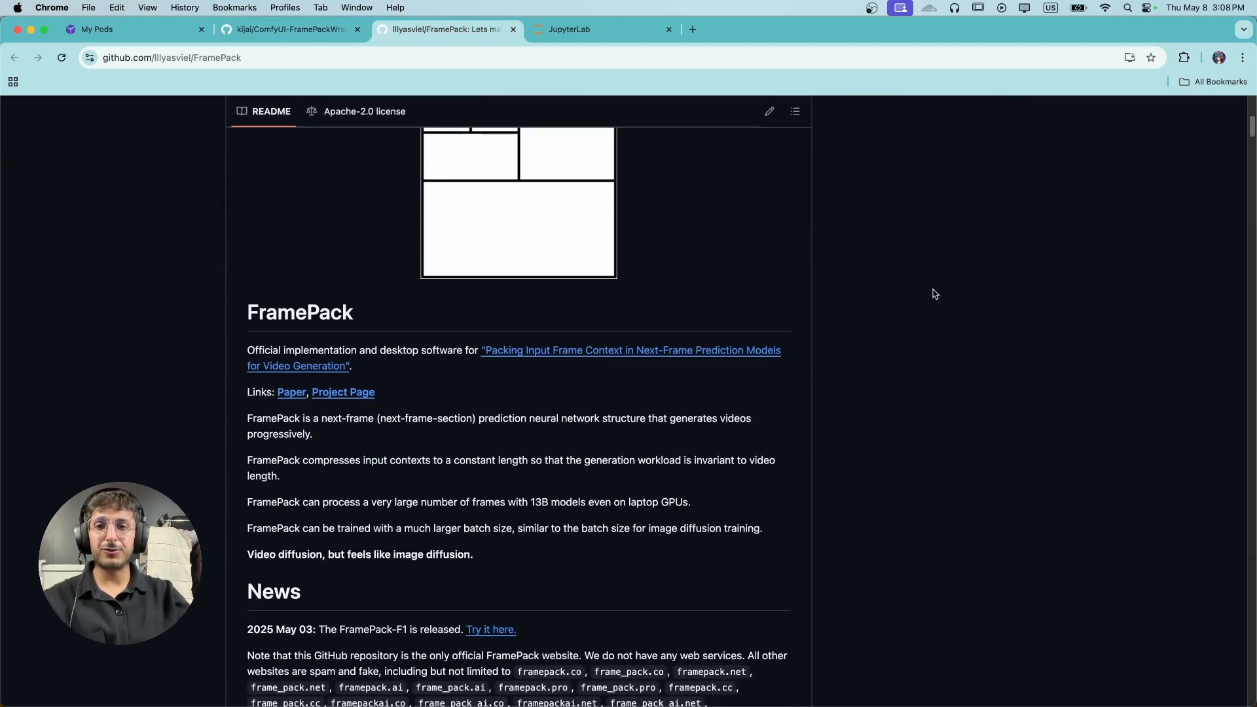
pyautogui.scroll(-3, 933, 295)
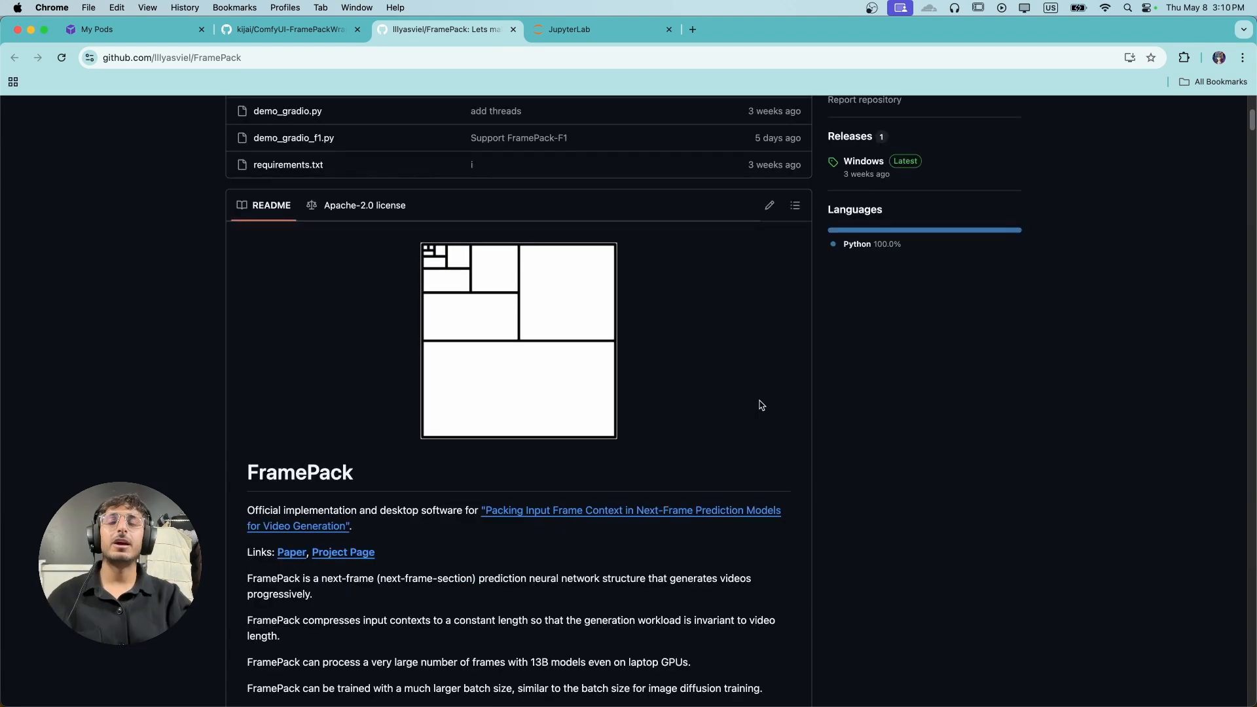
pyautogui.scroll(-5, 757, 407)
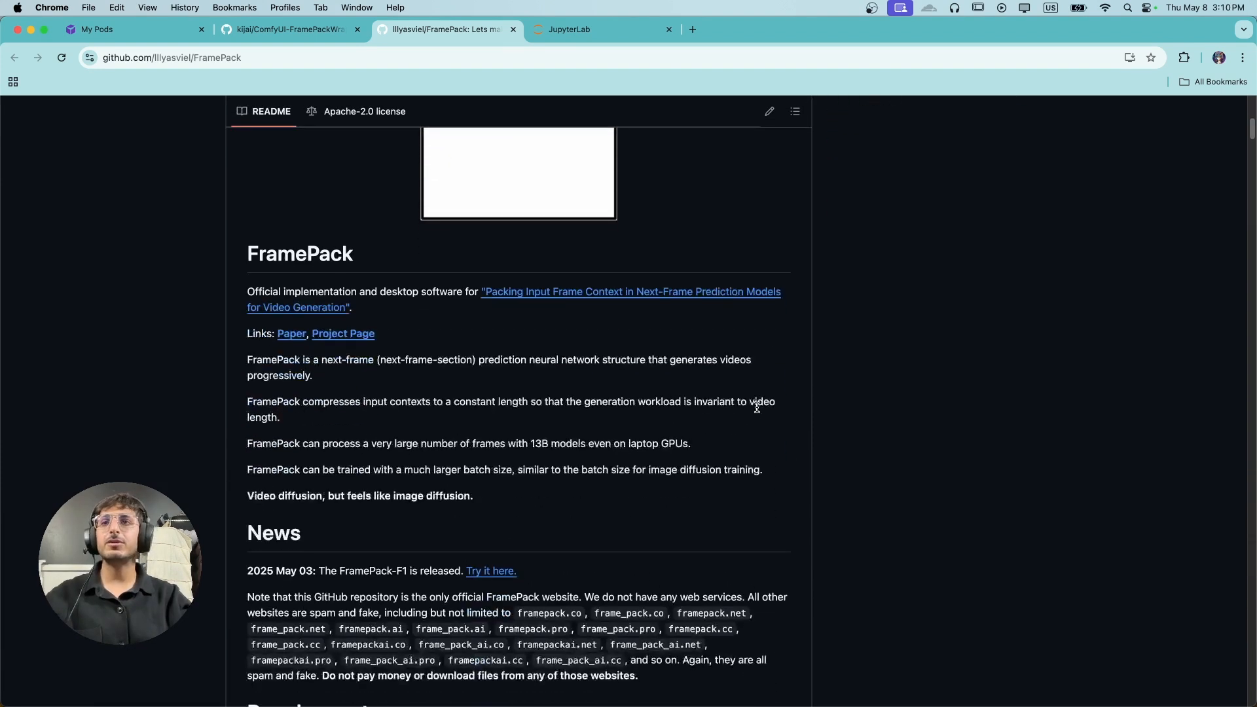
pyautogui.moveTo(379, 439); pyautogui.dragTo(541, 444)
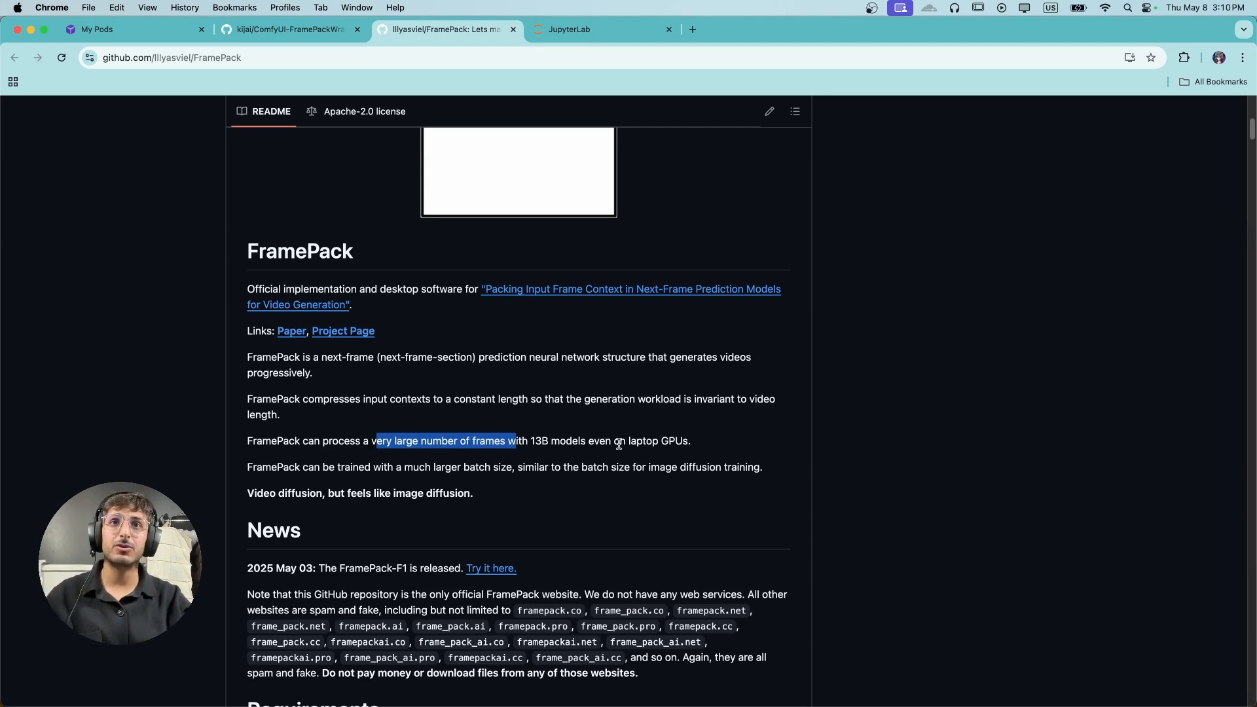
pyautogui.moveTo(618, 444); pyautogui.dragTo(713, 441)
pyautogui.click(712, 442)
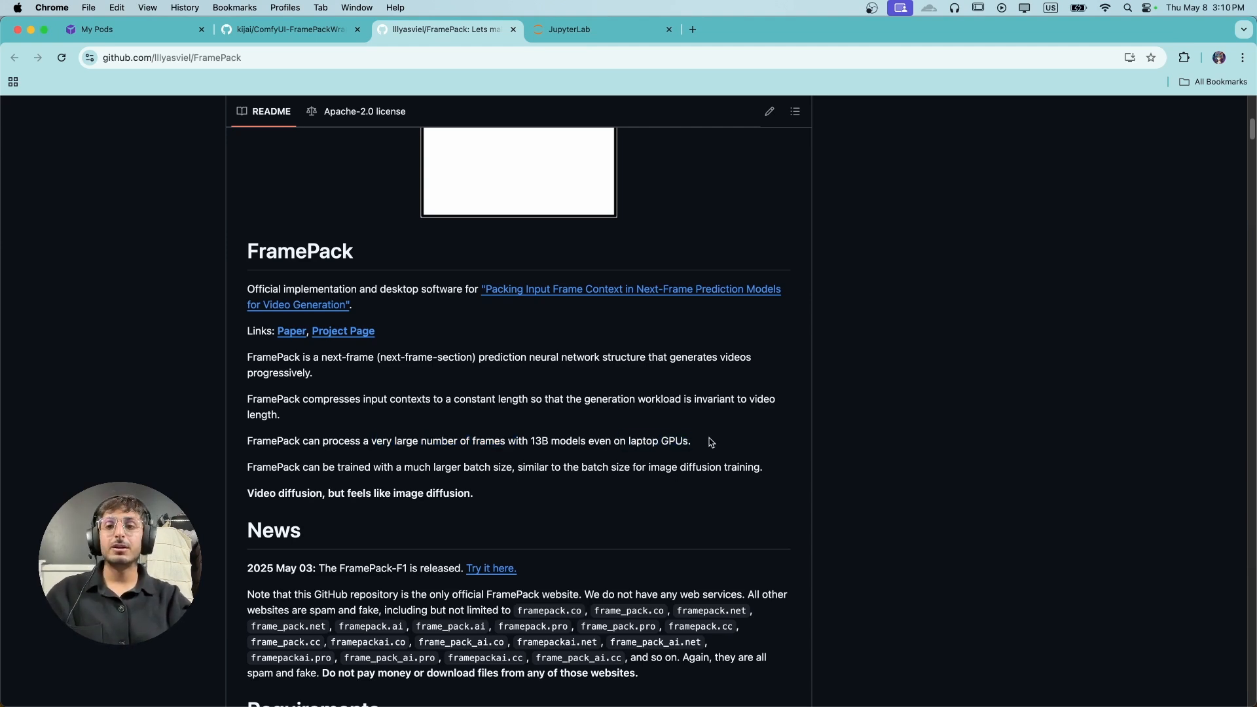
pyautogui.scroll(-10, 711, 442)
pyautogui.scroll(3, 709, 392)
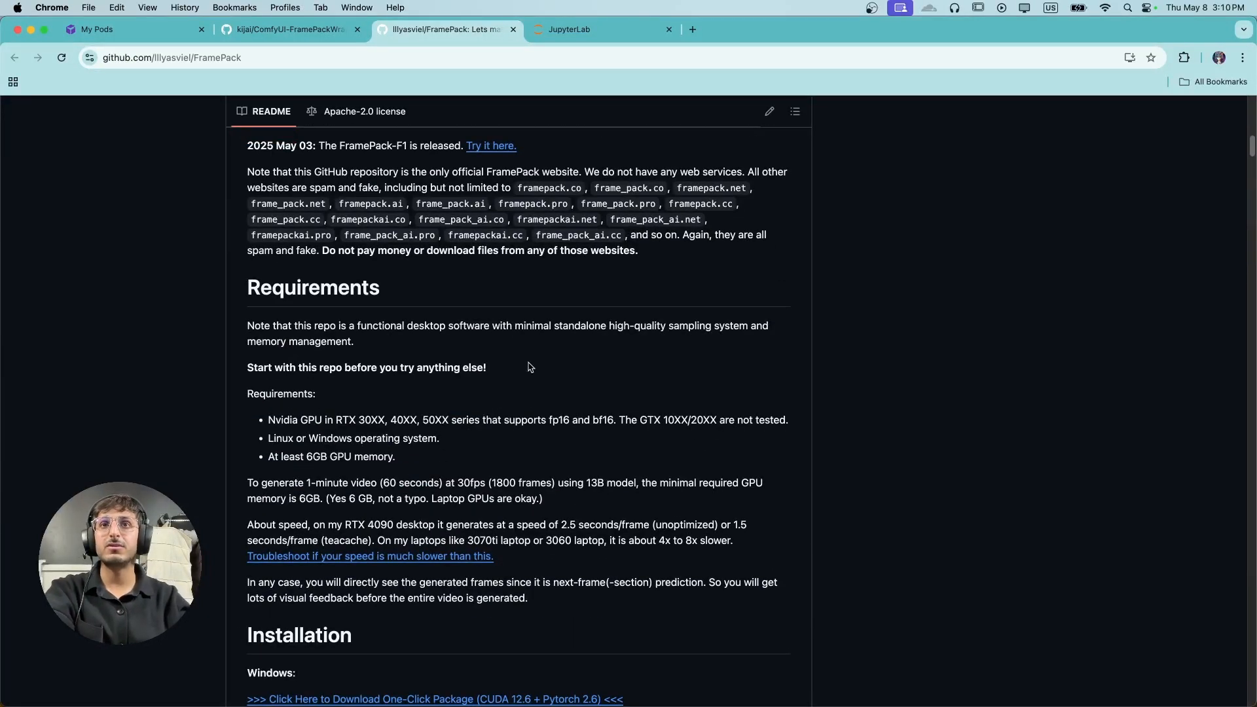
pyautogui.scroll(2, 506, 426)
pyautogui.scroll(-2, 458, 471)
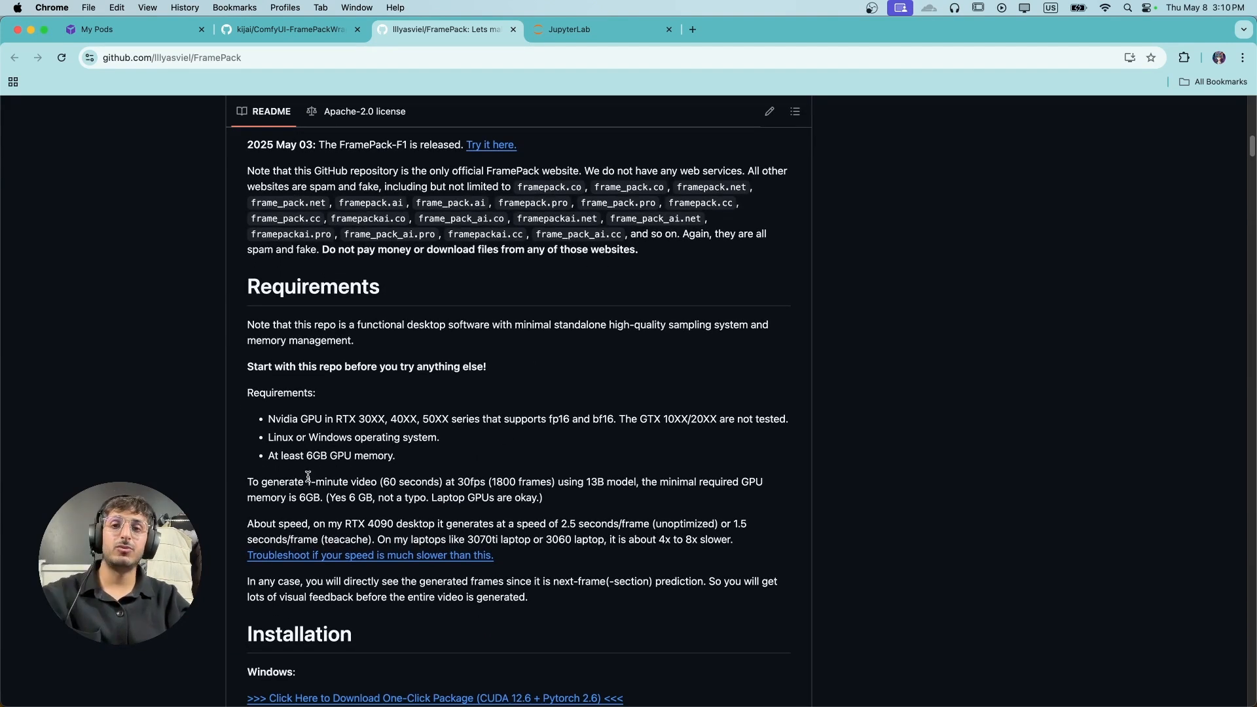
pyautogui.moveTo(312, 481); pyautogui.dragTo(350, 495)
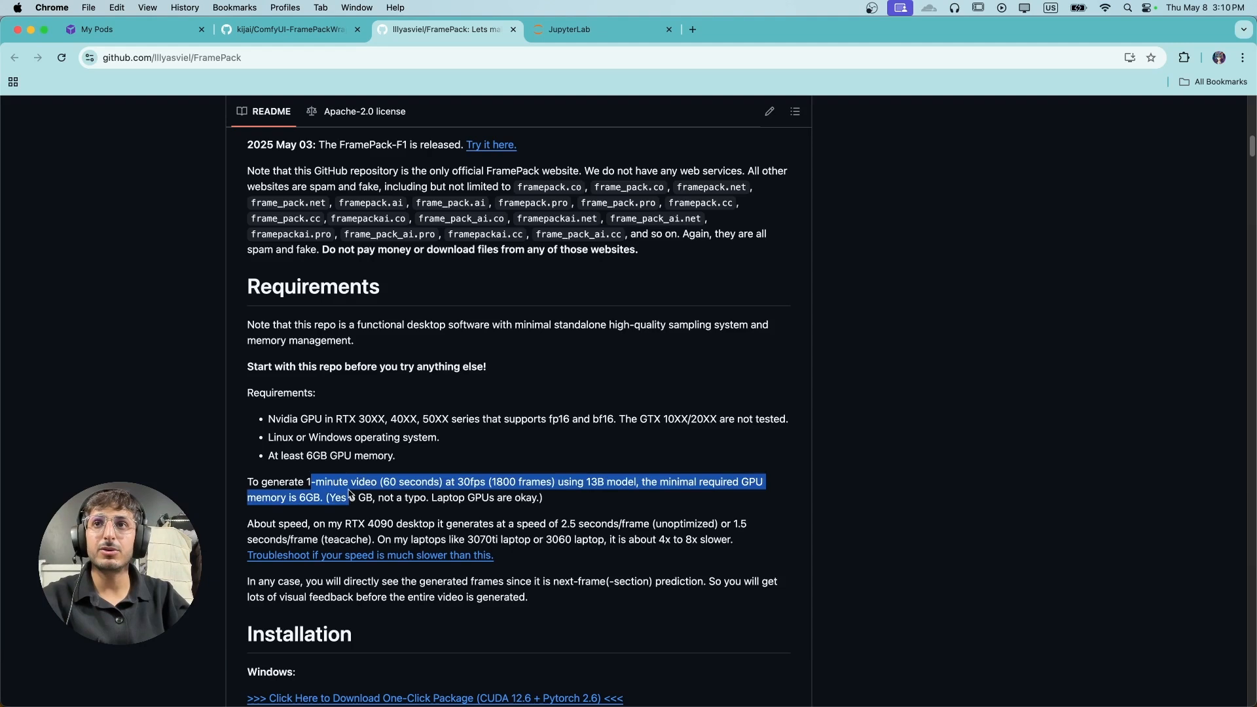
pyautogui.click(279, 495)
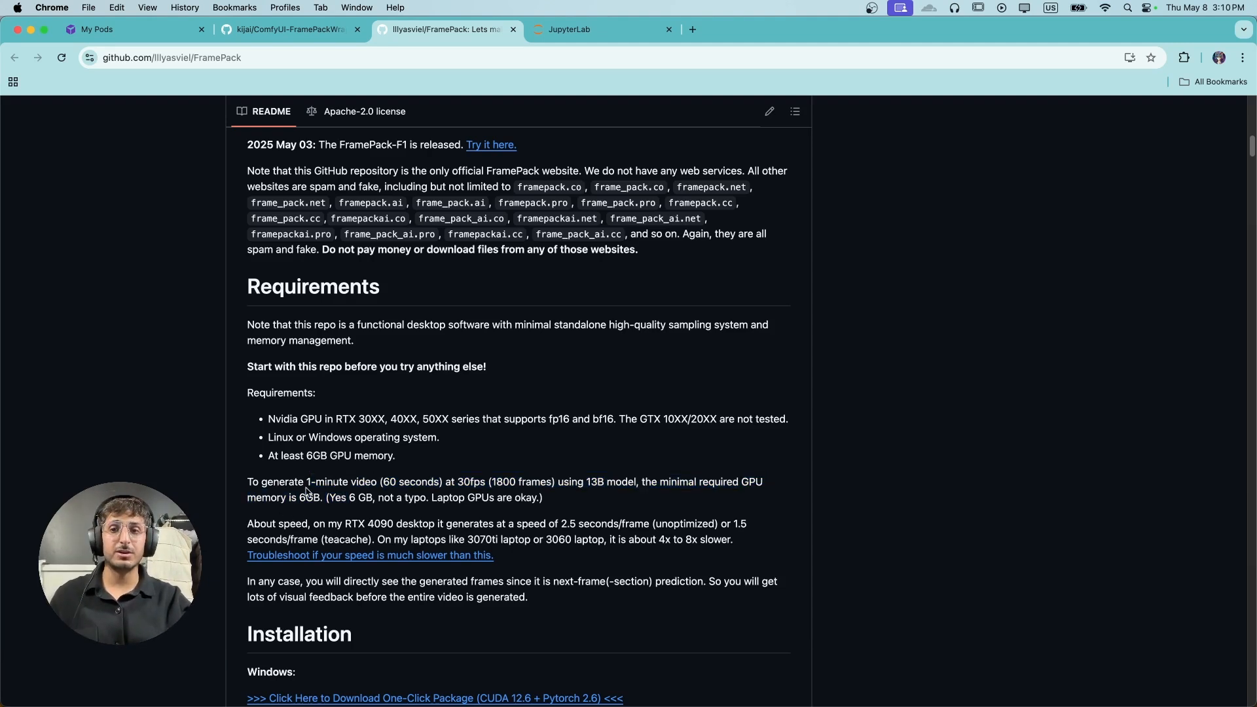
# Examine the installation instructions and the GUI example in the FramePack README
pyautogui.scroll(2, 723, 407)
pyautogui.scroll(-15, 722, 407)
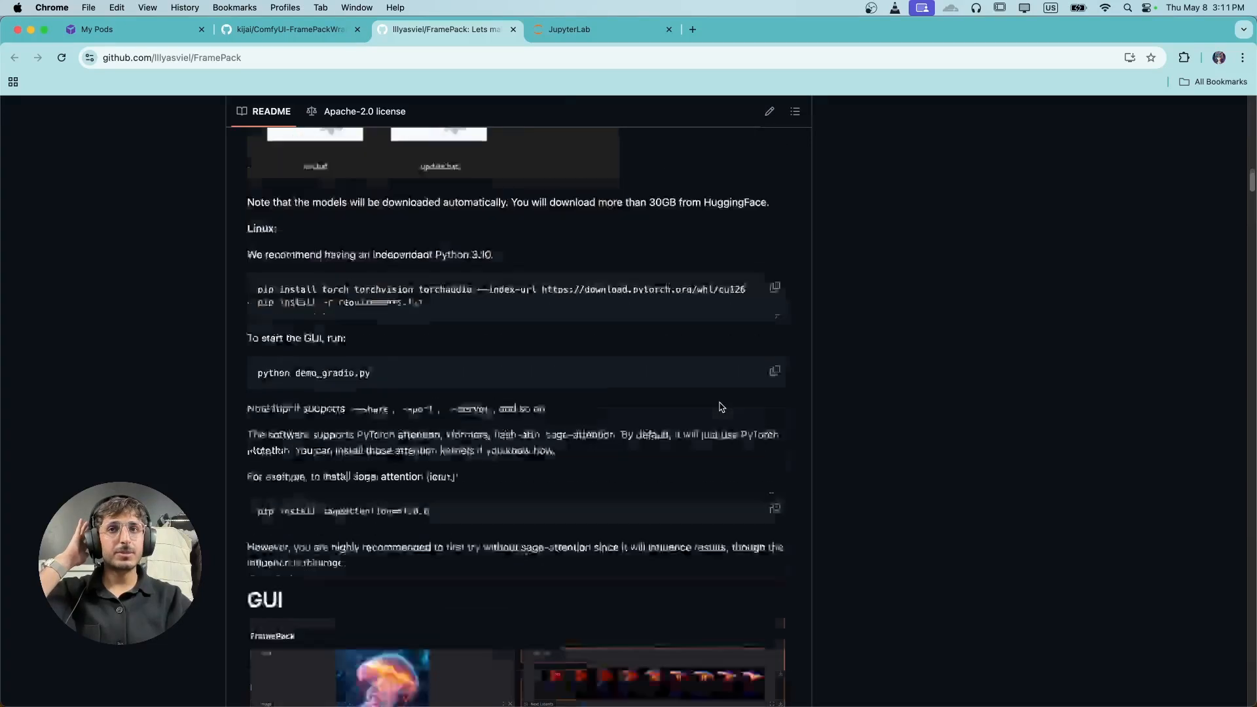
pyautogui.scroll(-10, 721, 407)
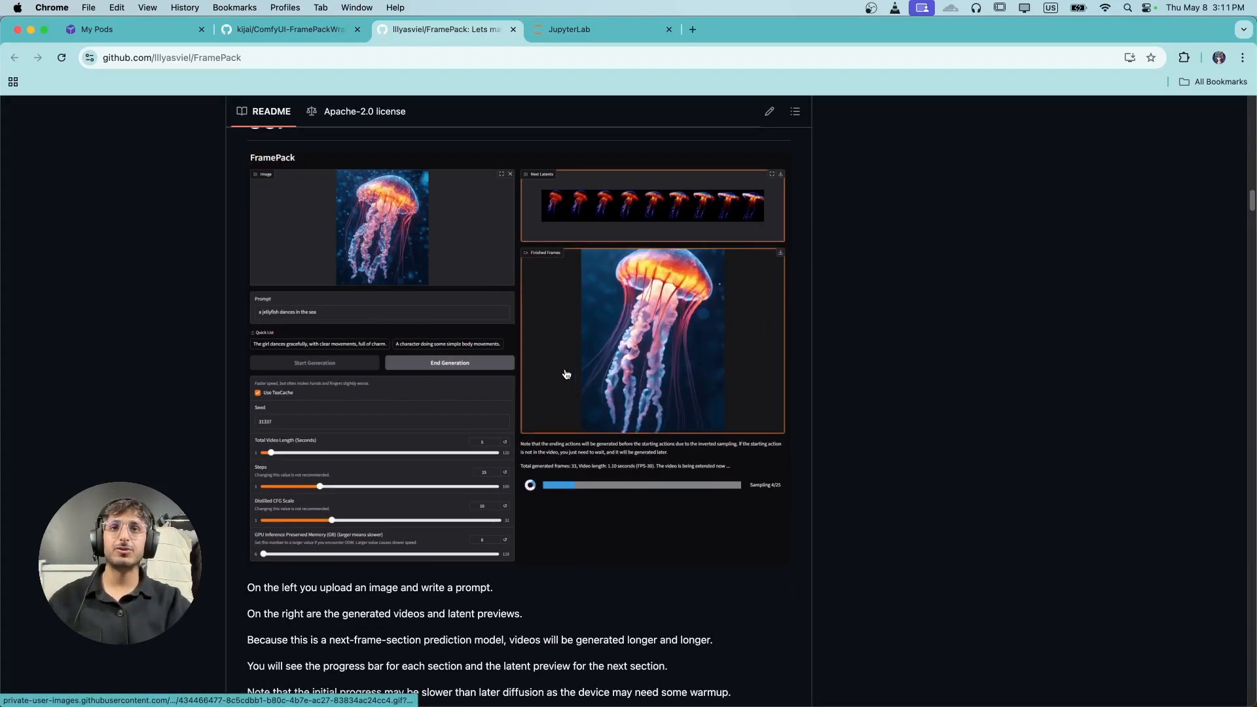
pyautogui.scroll(1, 342, 375)
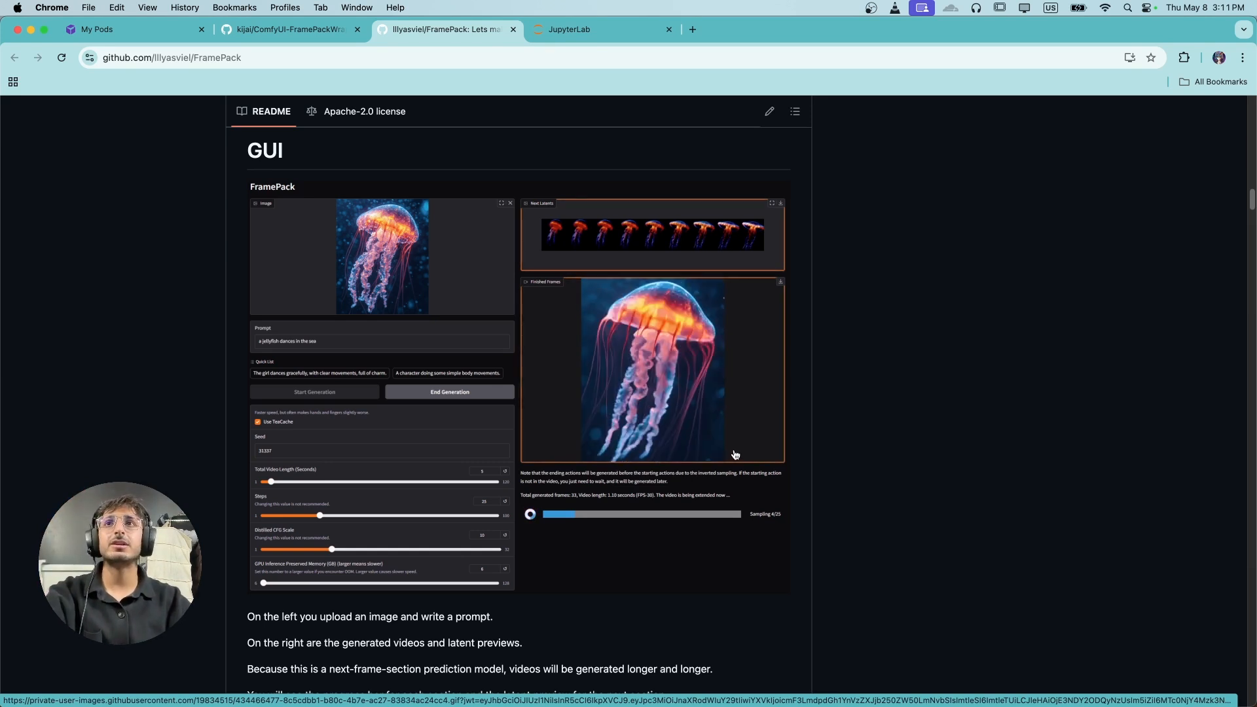
pyautogui.scroll(10, 734, 455)
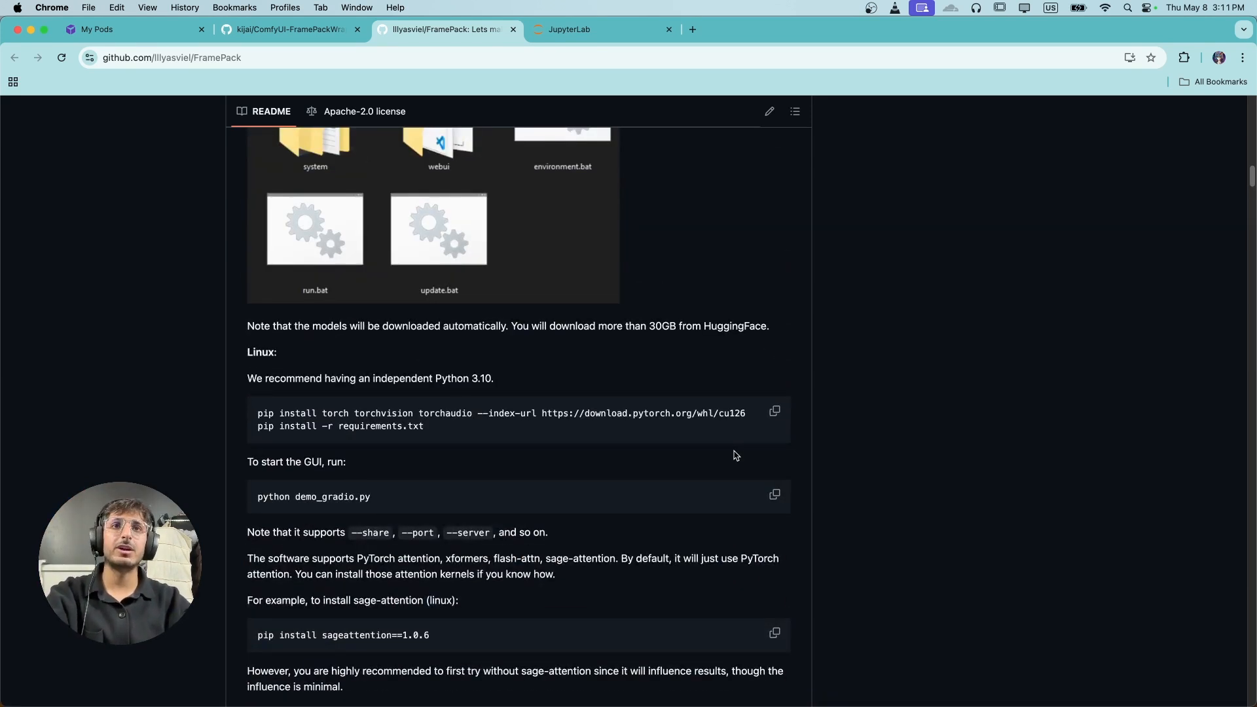
pyautogui.scroll(15, 640, 409)
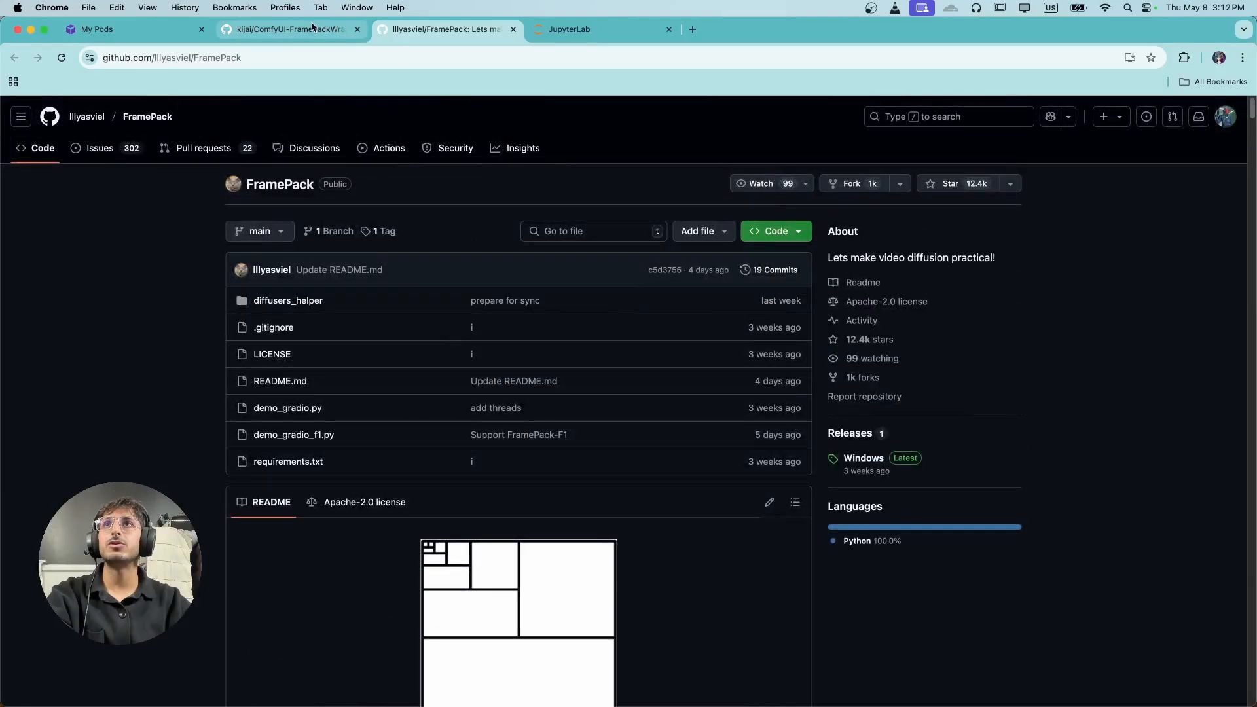
# Copy the HTTPS clone URL of the kijai/ComfyUI-FramePackWrapper repository
pyautogui.click(309, 30)
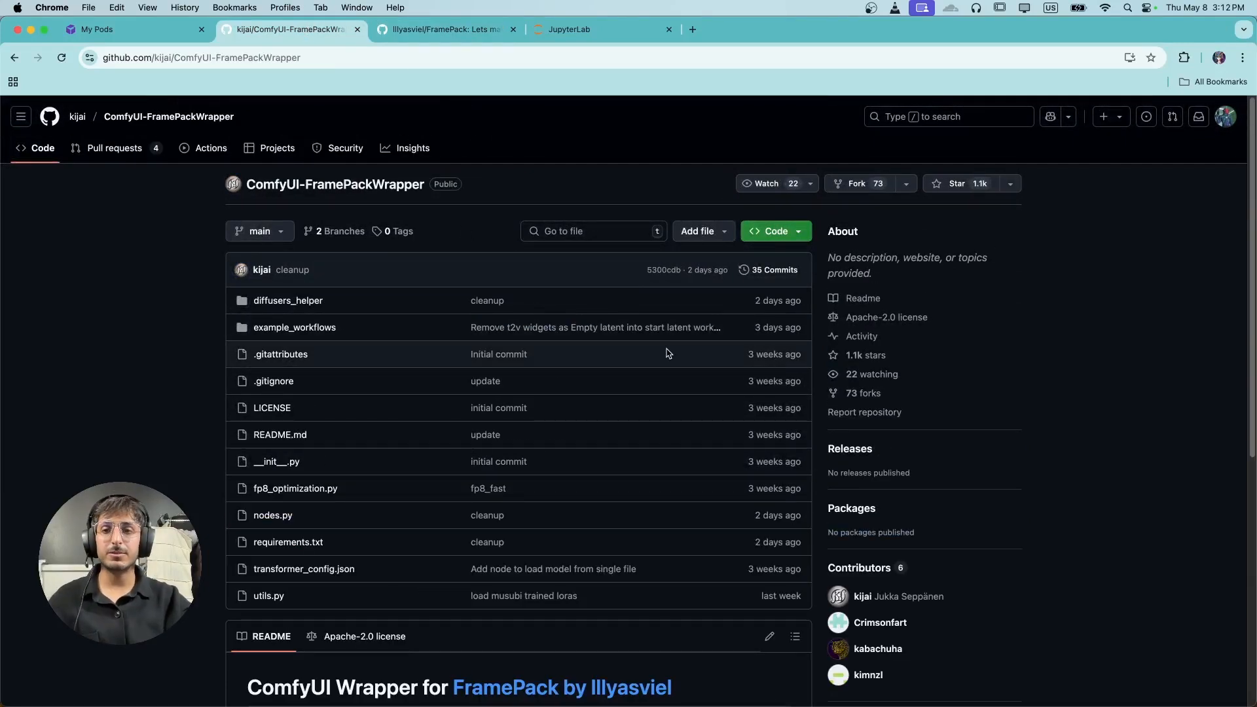
pyautogui.click(773, 233)
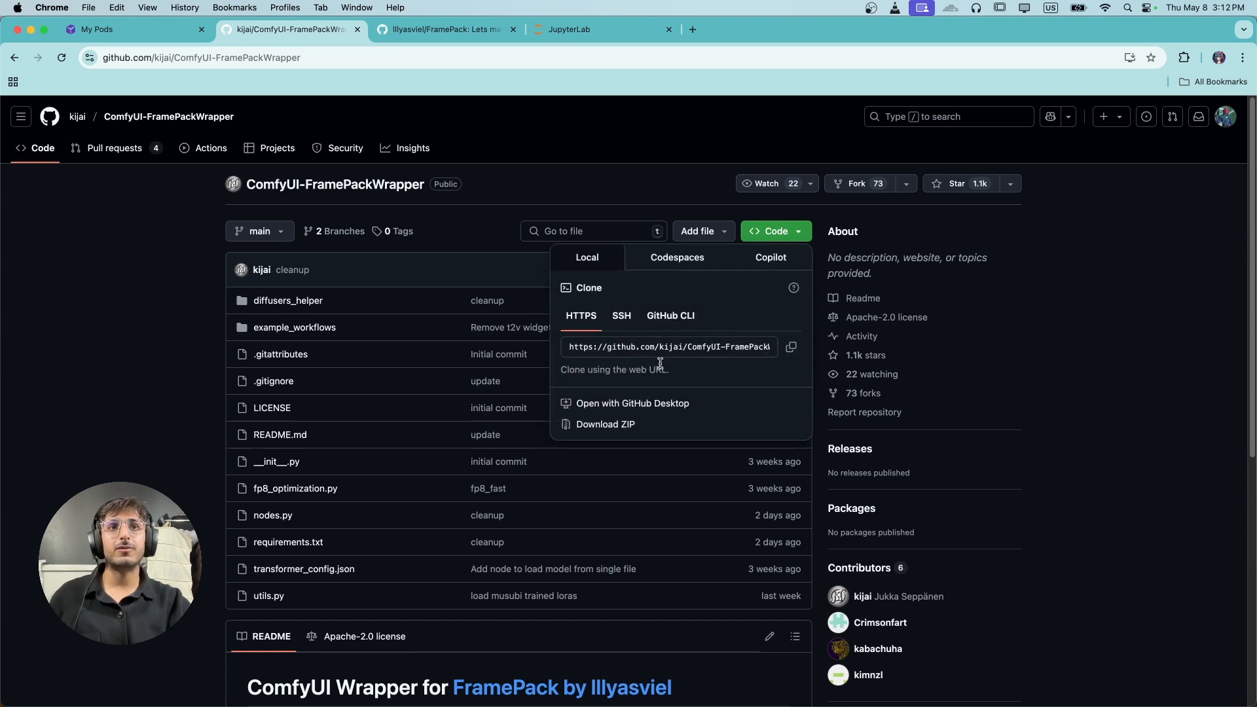
pyautogui.click(792, 347)
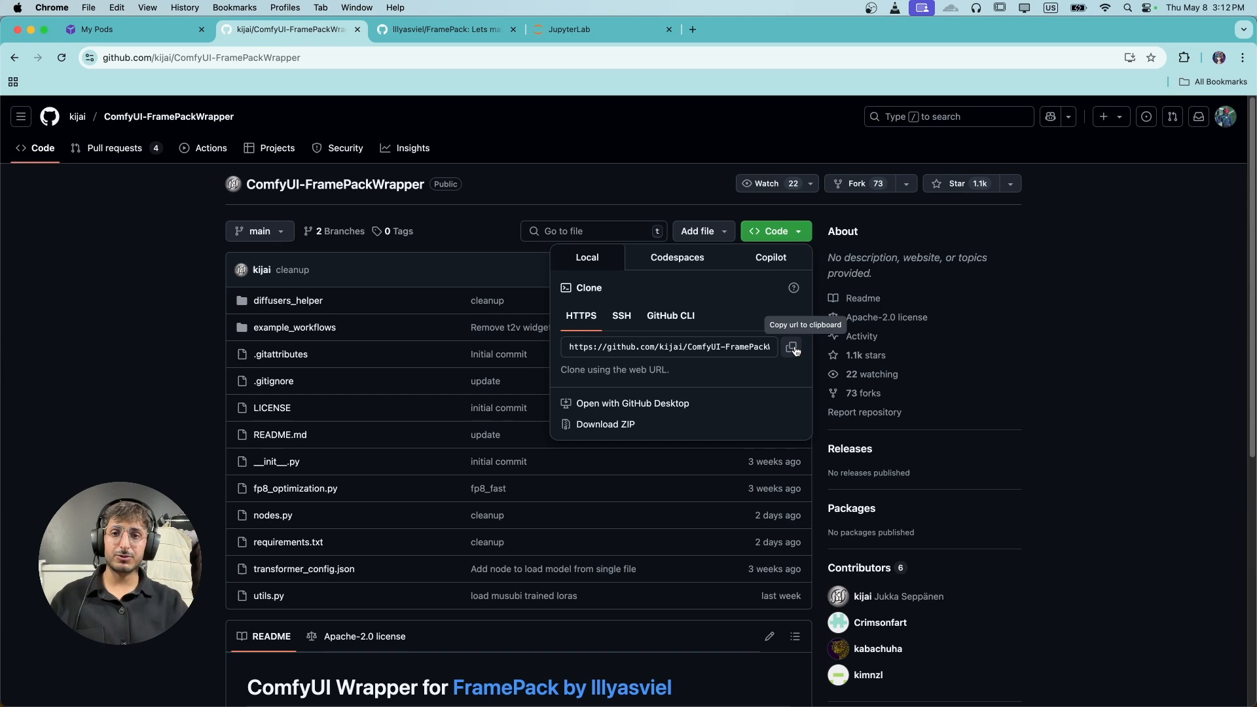
# Switch to JupyterLab, open the custom_nodes folder inside ComfyUI, and start a terminal there
pyautogui.click(617, 32)
pyautogui.click(93, 213)
pyautogui.doubleClick(95, 213)
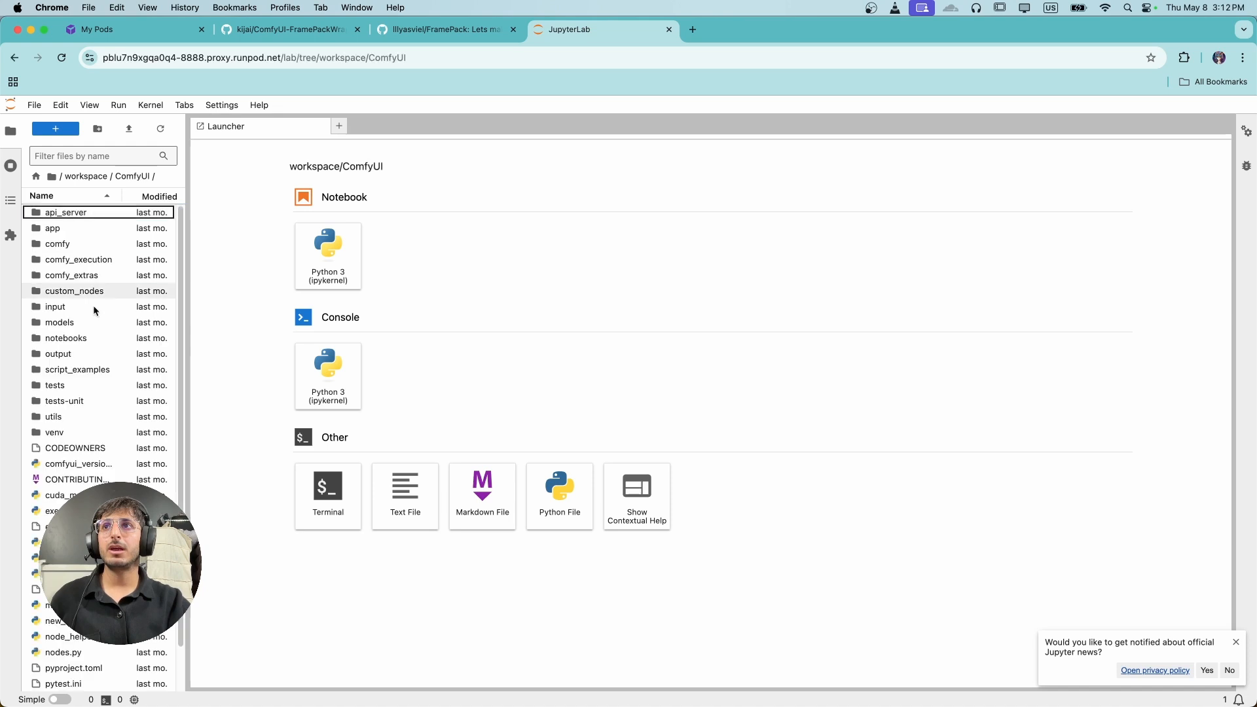
pyautogui.doubleClick(80, 291)
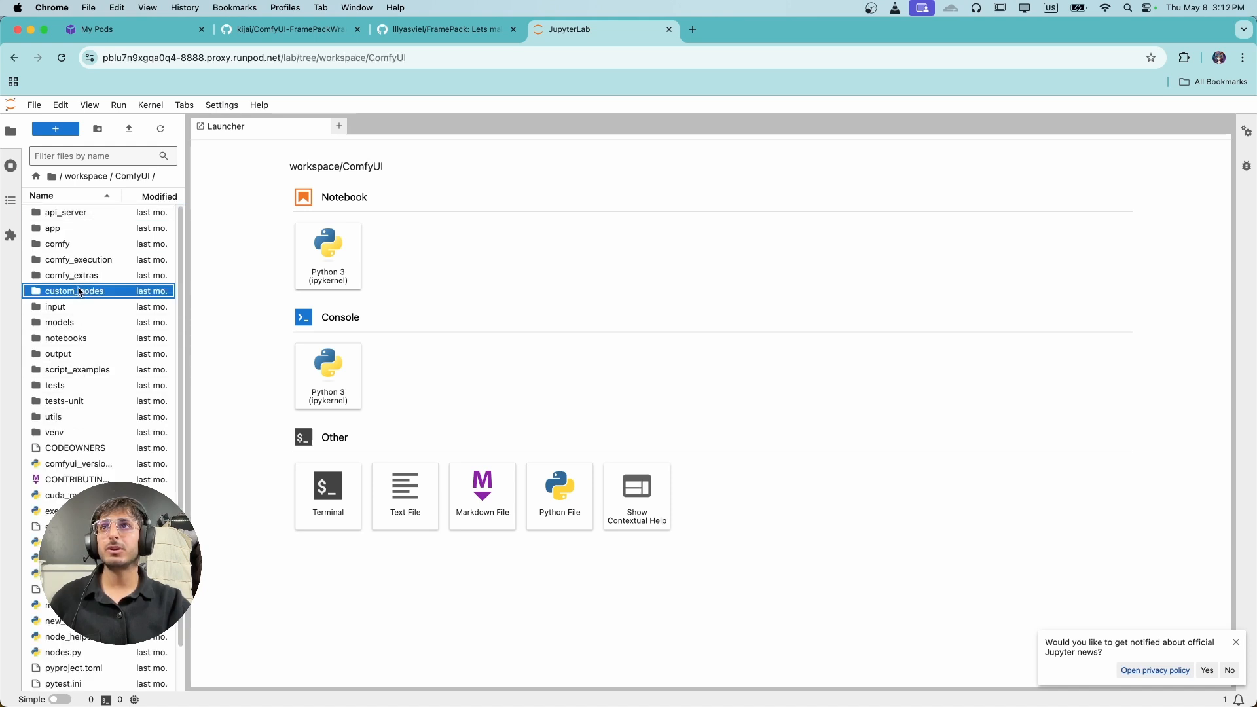
pyautogui.click(339, 503)
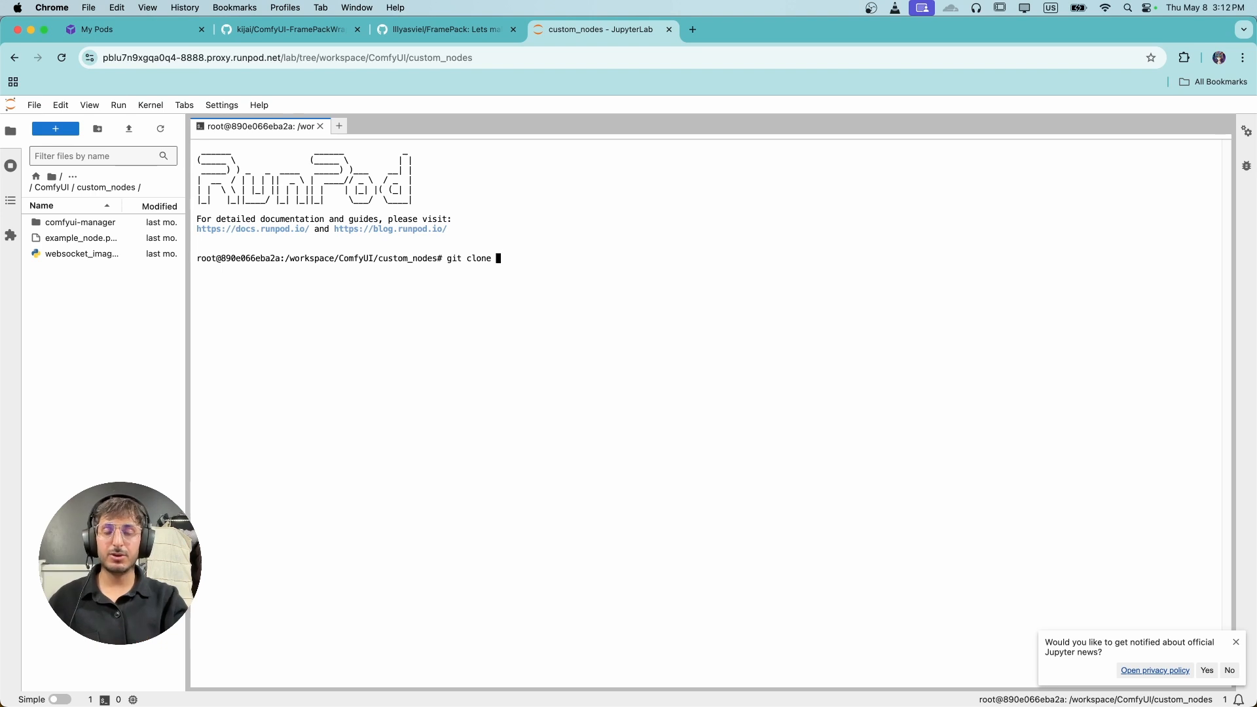
pyautogui.press('super+v')
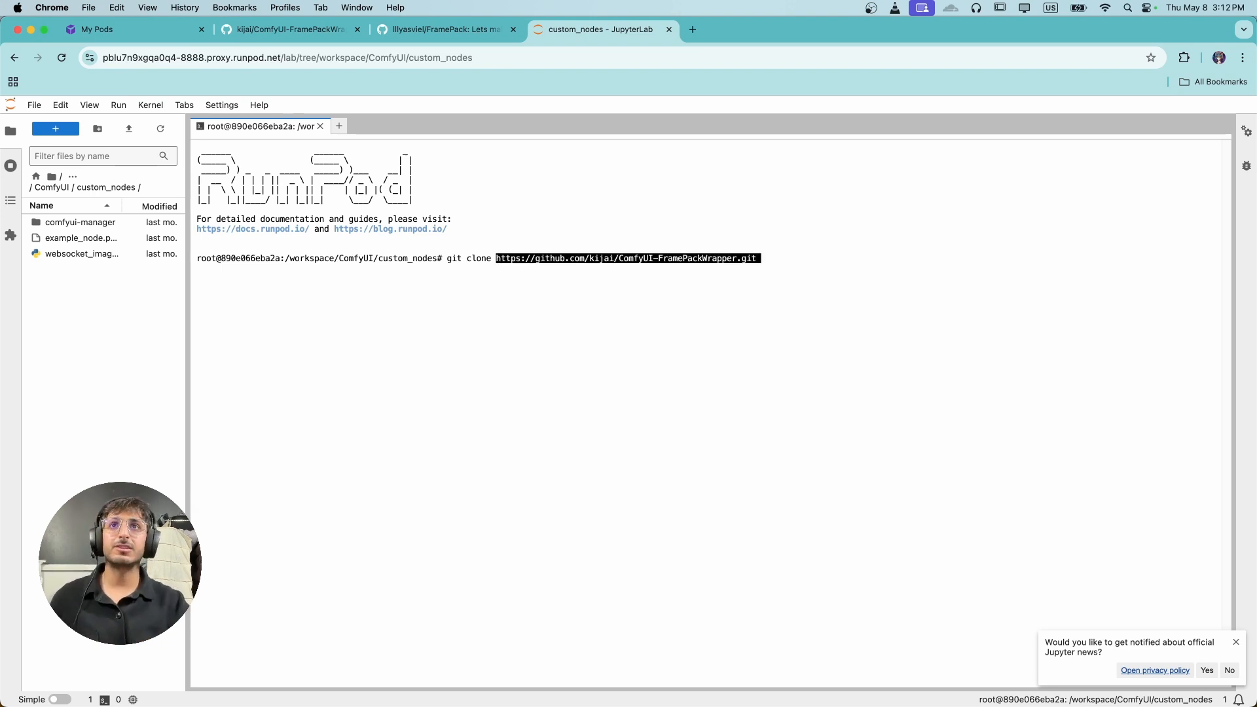
pyautogui.press('Return')
pyautogui.write('ls')
pyautogui.press('Return')
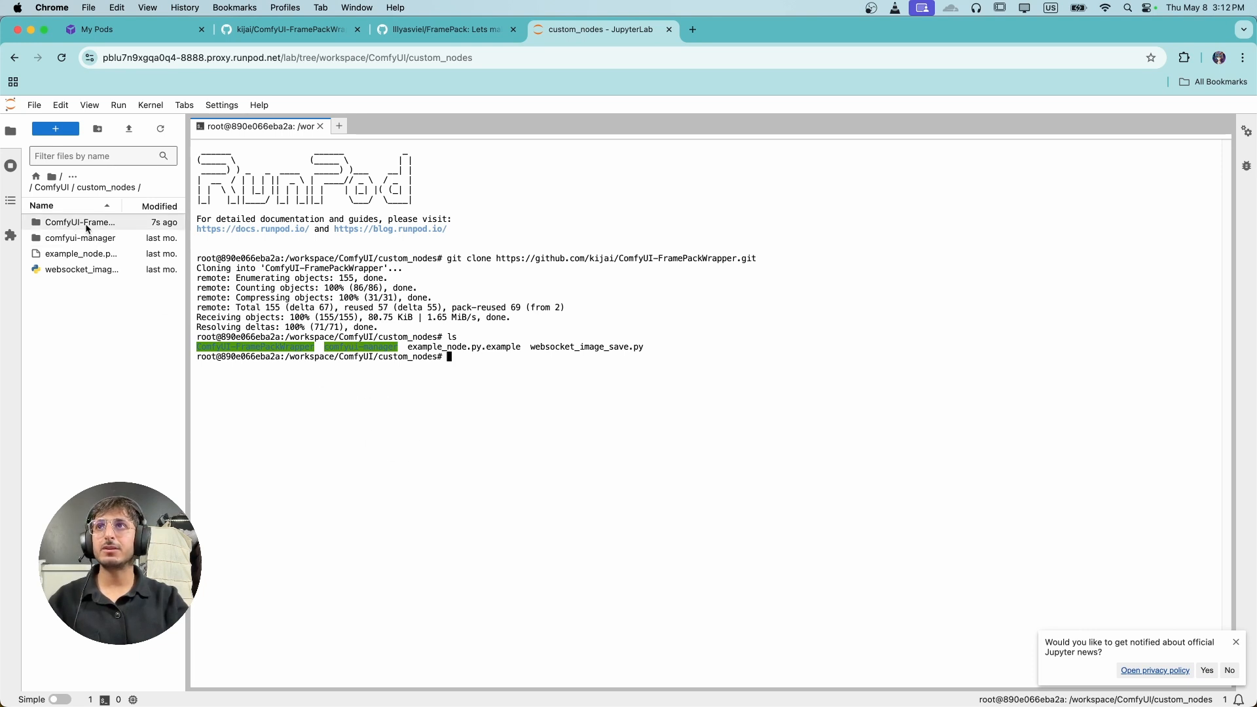
# Enter the cloned ComfyUI-FramePackWrapper folder and install the packages from its requirements.txt with pip
pyautogui.click(118, 227)
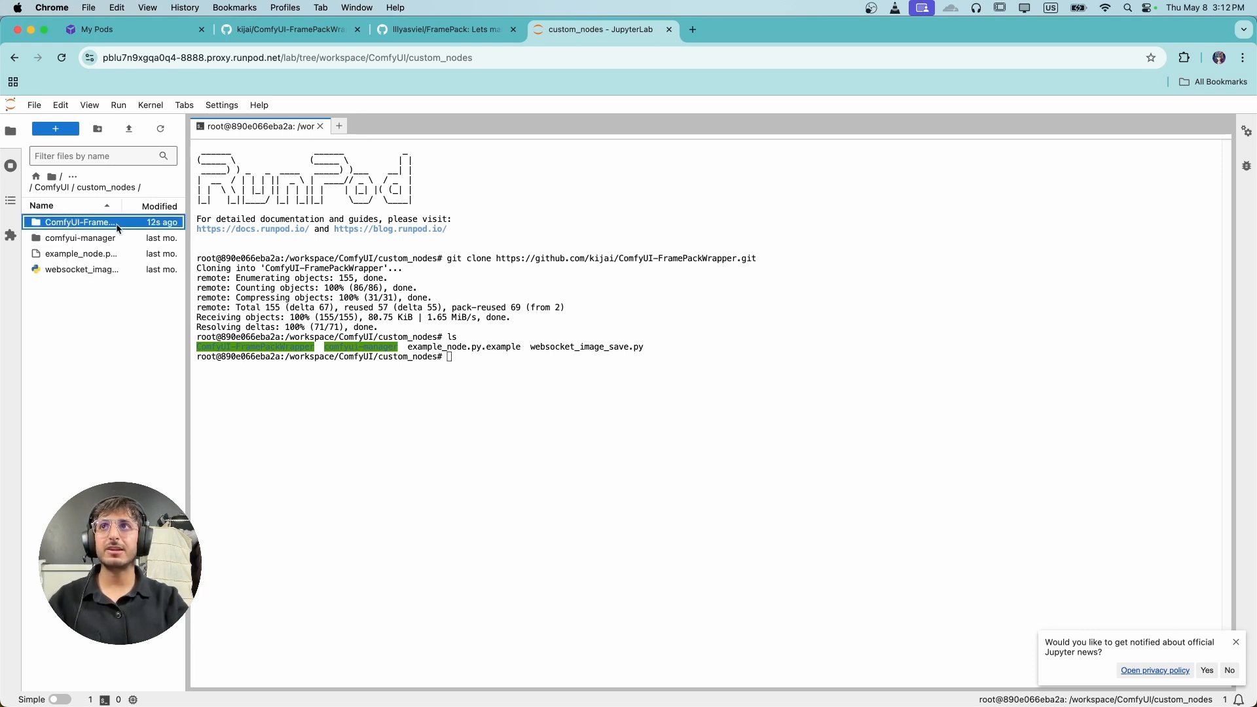
pyautogui.doubleClick(118, 226)
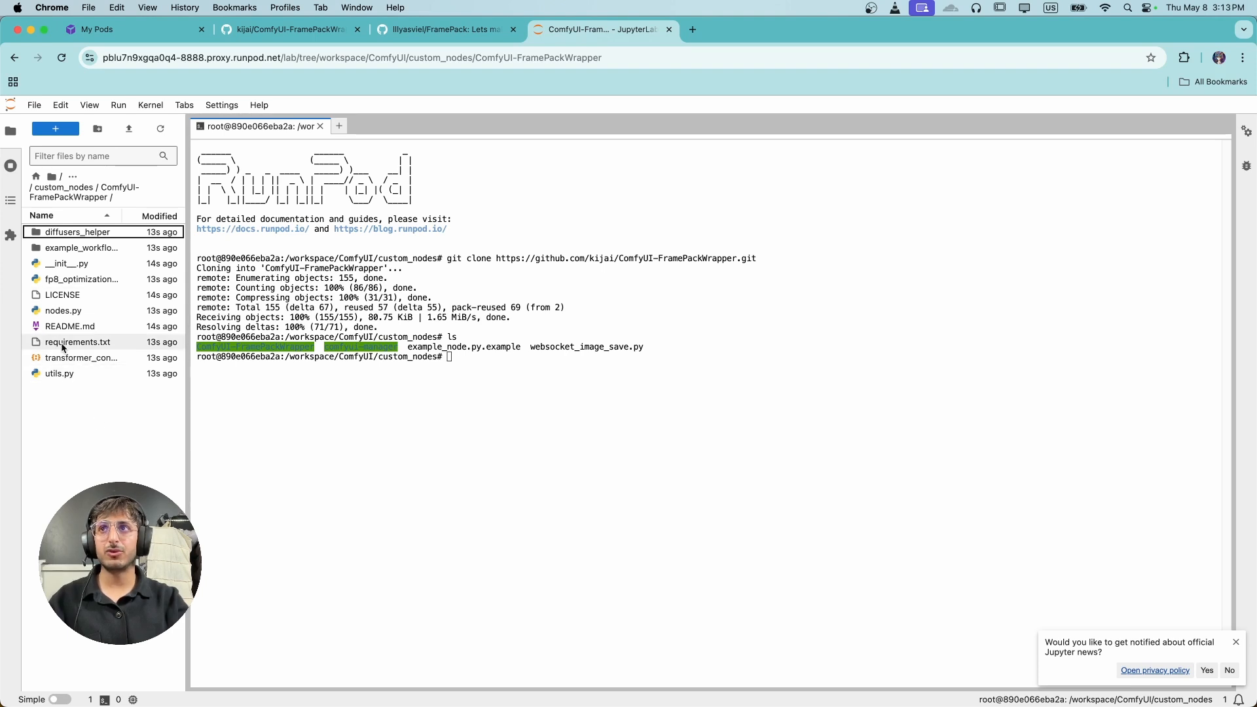
pyautogui.click(515, 366)
pyautogui.write('cd ComfyUI-FramePackWrapper/')
pyautogui.press('Return')
pyautogui.write('pip install')
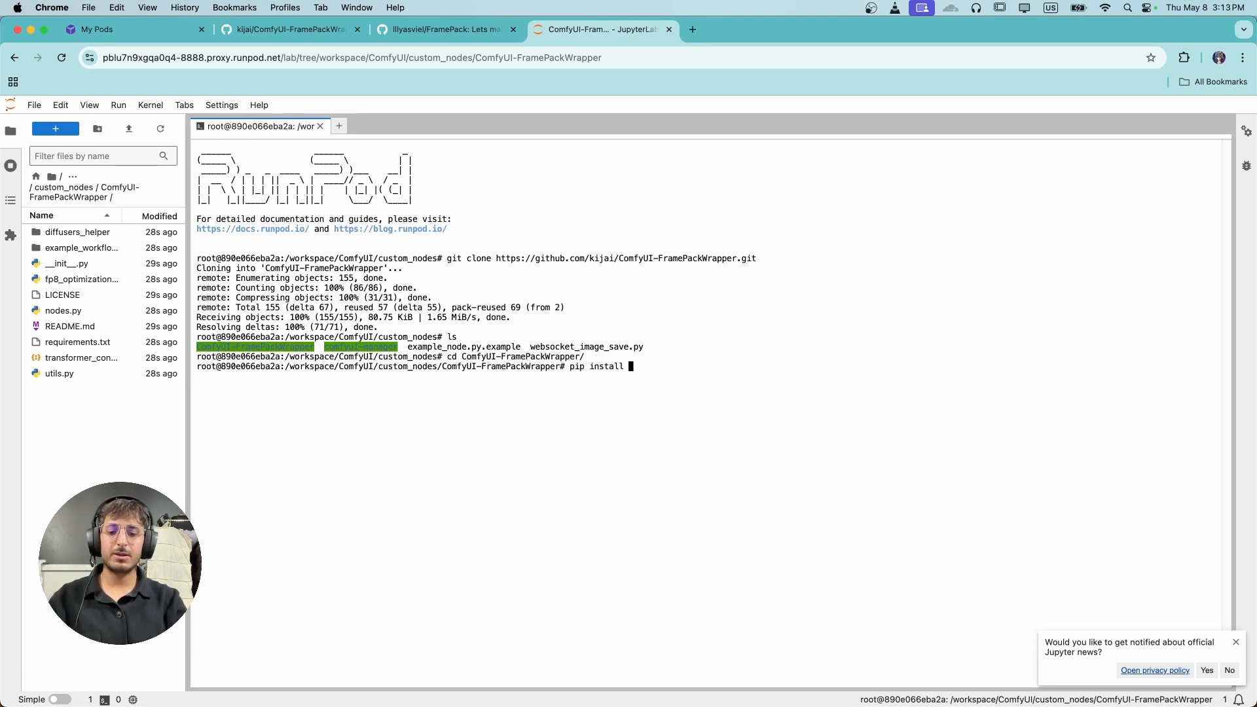
pyautogui.write(' -r re')
pyautogui.press('Tab')
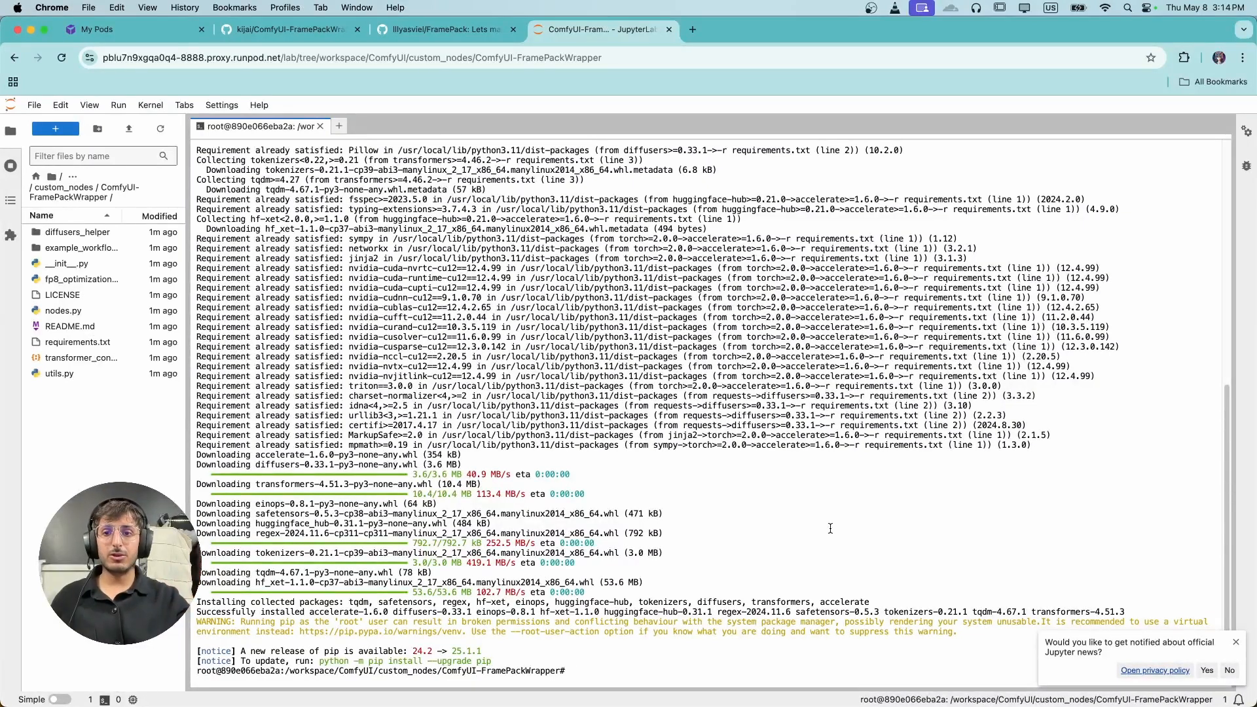
# Open the HunyuanVideo_repackaged split_files page on Hugging Face from the link in the ComfyUI-FramePackWrapper README
pyautogui.click(412, 29)
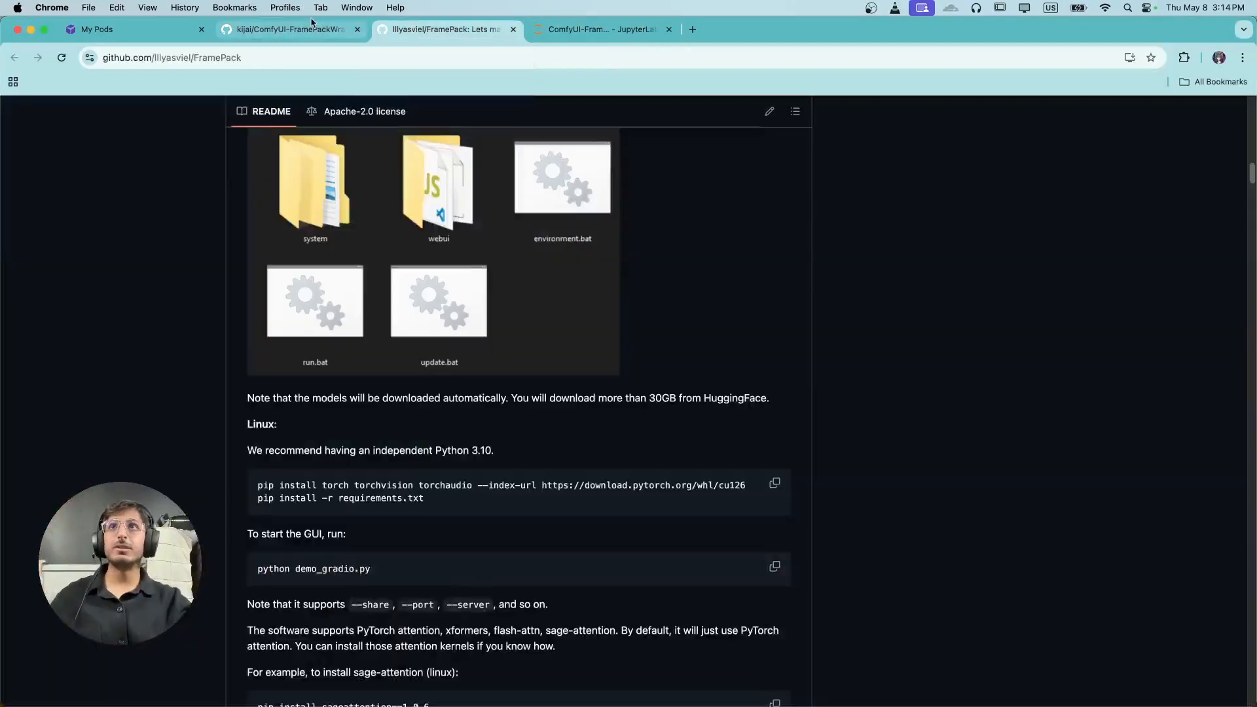
pyautogui.click(314, 28)
pyautogui.scroll(-5, 514, 357)
pyautogui.scroll(-1, 531, 373)
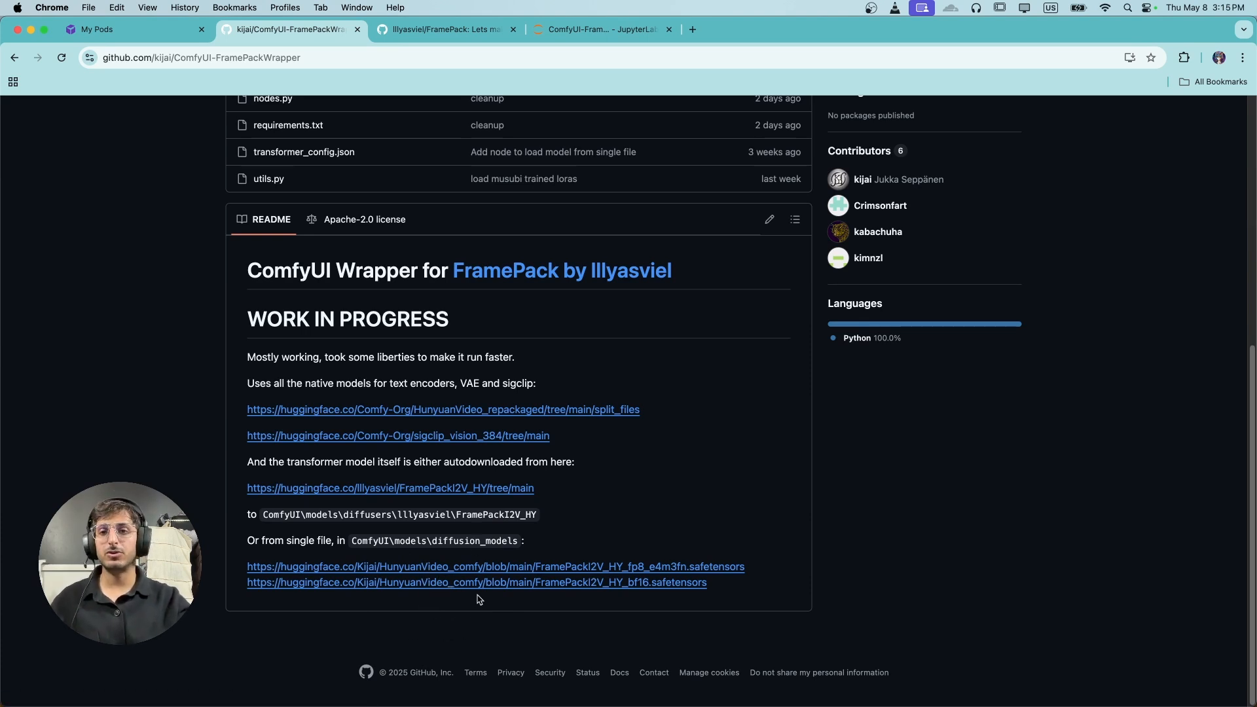
pyautogui.click(384, 411)
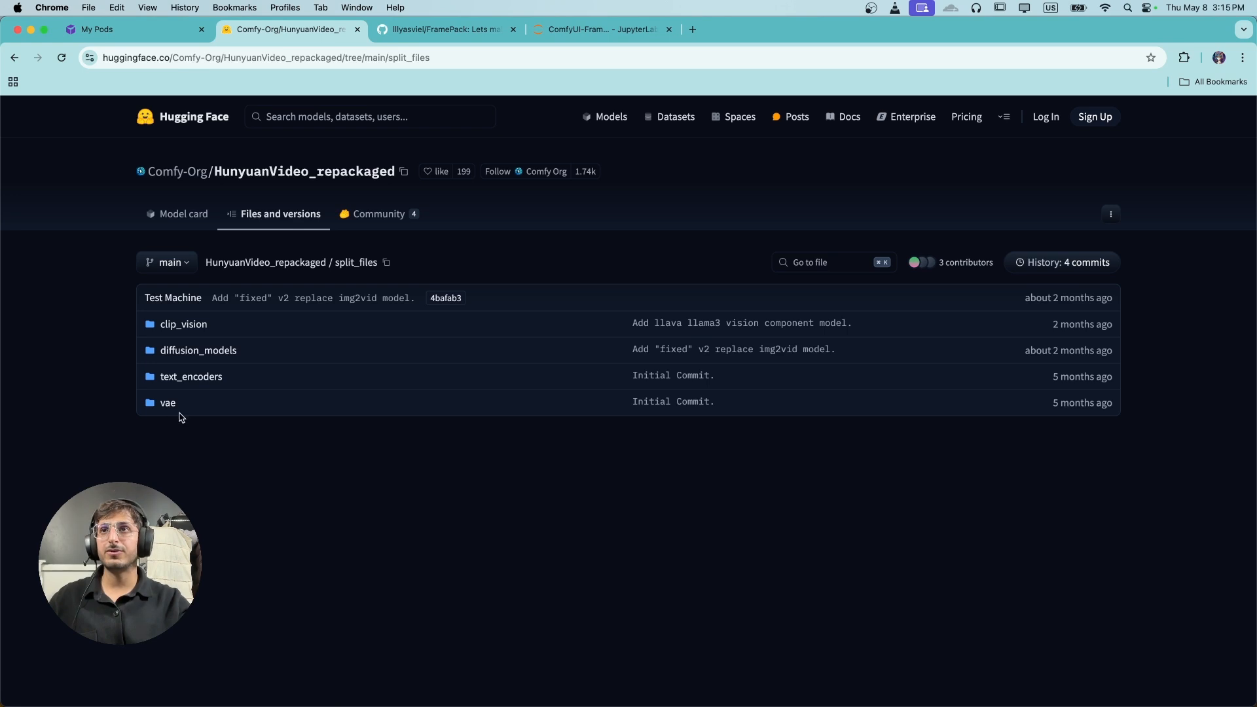
# Copy the download link of llava_llama3_vision.safetensors from the repository's clip_vision folder
pyautogui.click(161, 326)
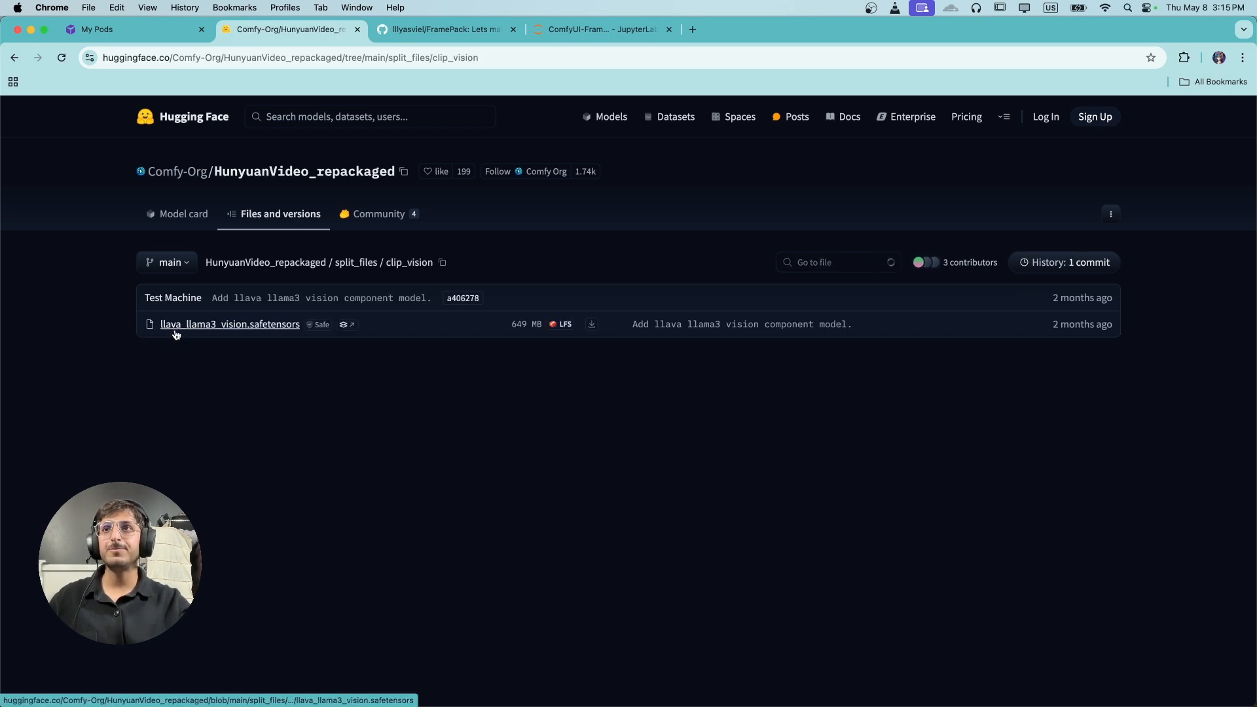
pyautogui.rightClick(592, 325)
pyautogui.click(606, 416)
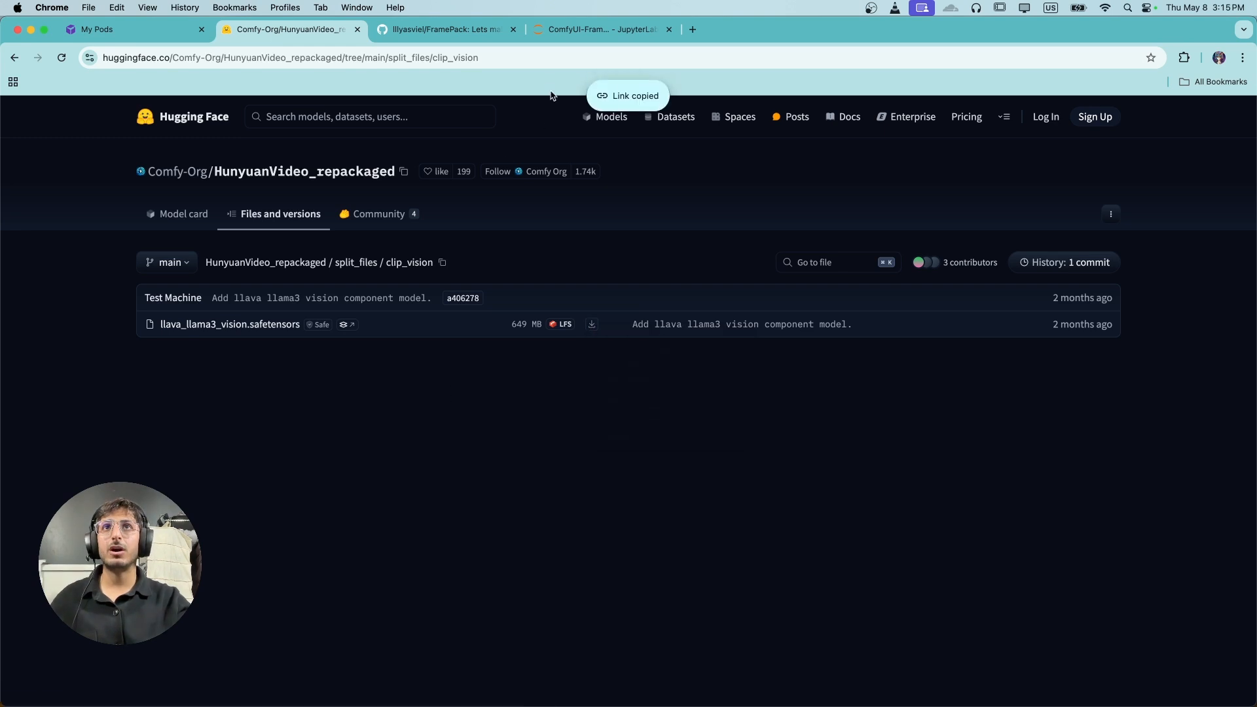
# Return to JupyterLab and open the models folder inside ComfyUI in the file browser
pyautogui.click(563, 31)
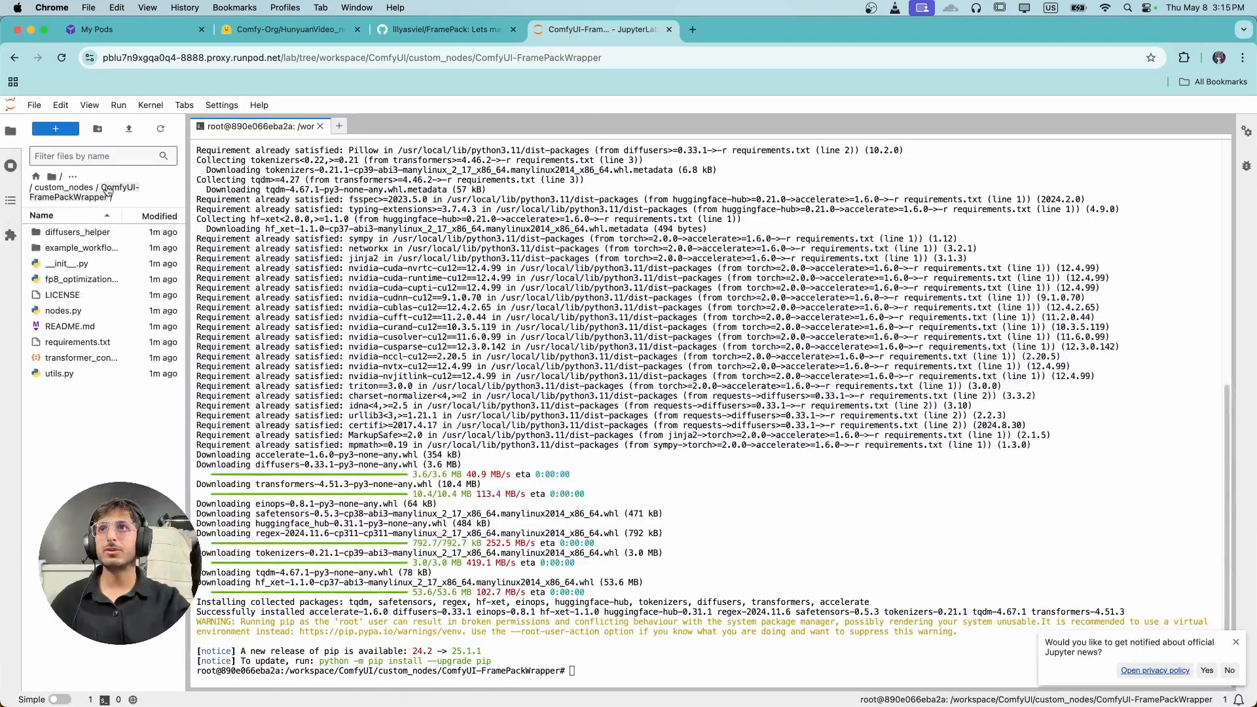
pyautogui.click(61, 188)
pyautogui.click(60, 188)
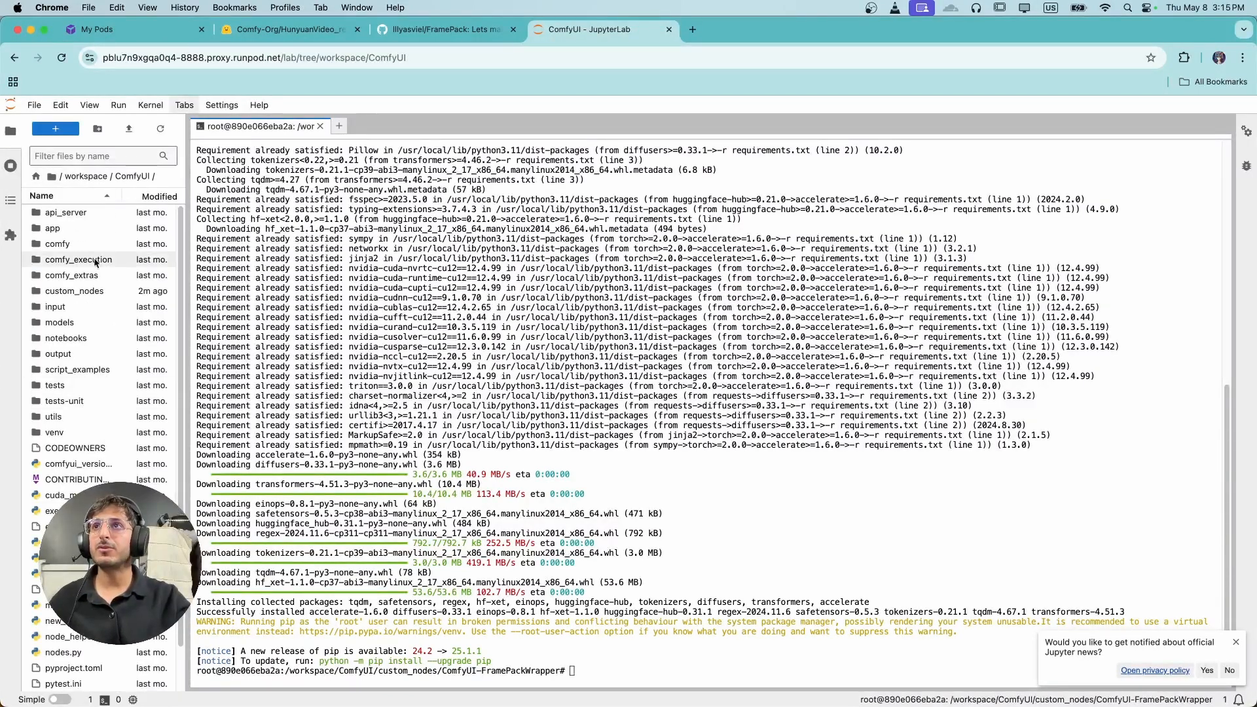
pyautogui.click(91, 327)
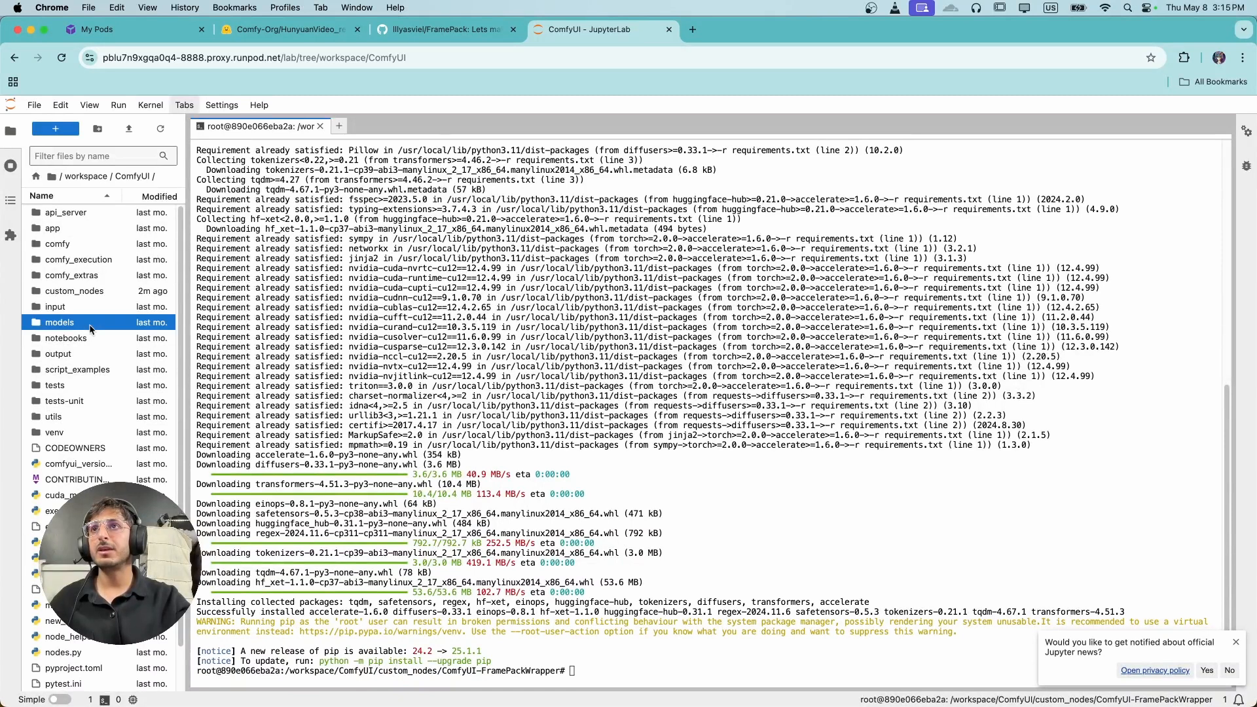
pyautogui.doubleClick(91, 327)
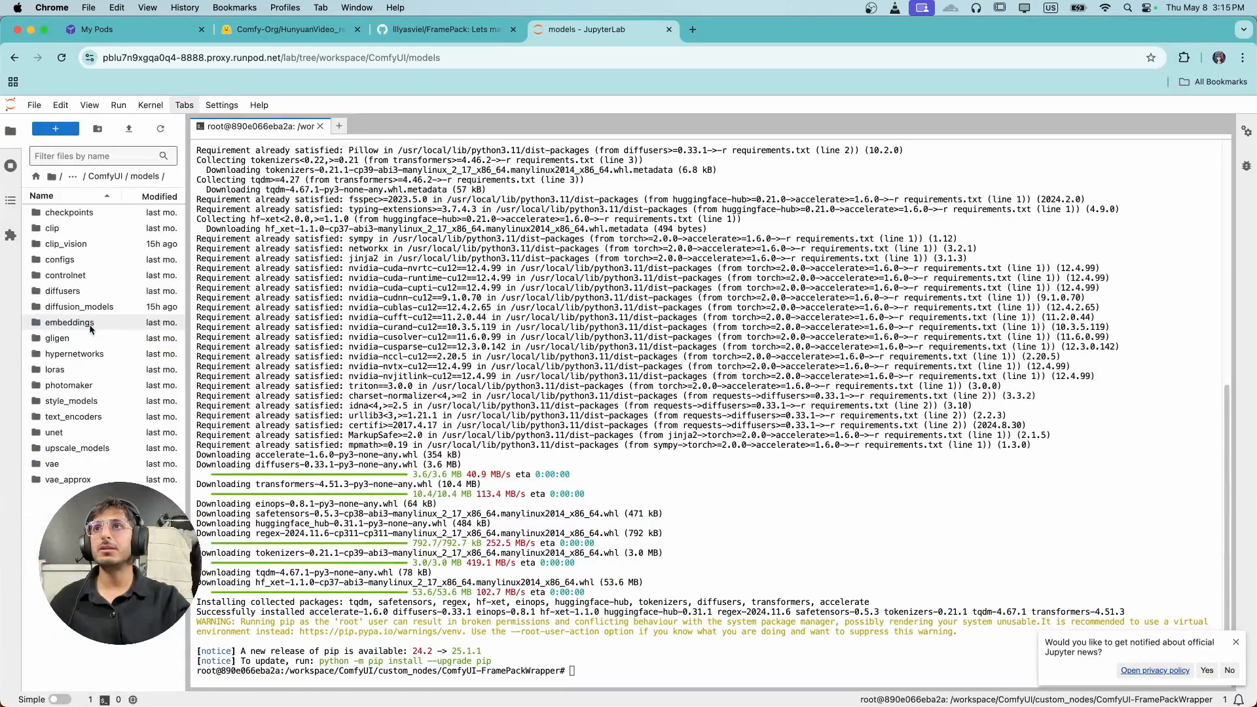
# Open the clip_vision folder in the file browser and start a new terminal session in it
pyautogui.click(74, 245)
pyautogui.doubleClick(74, 245)
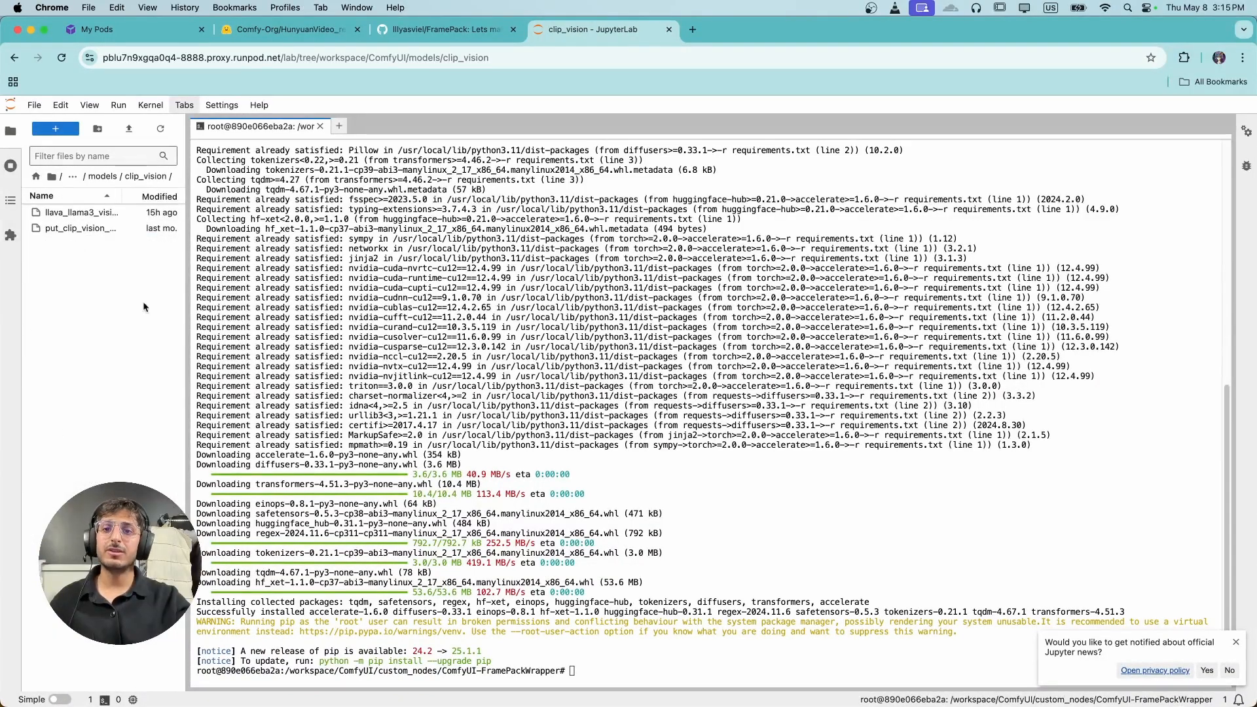
pyautogui.click(338, 126)
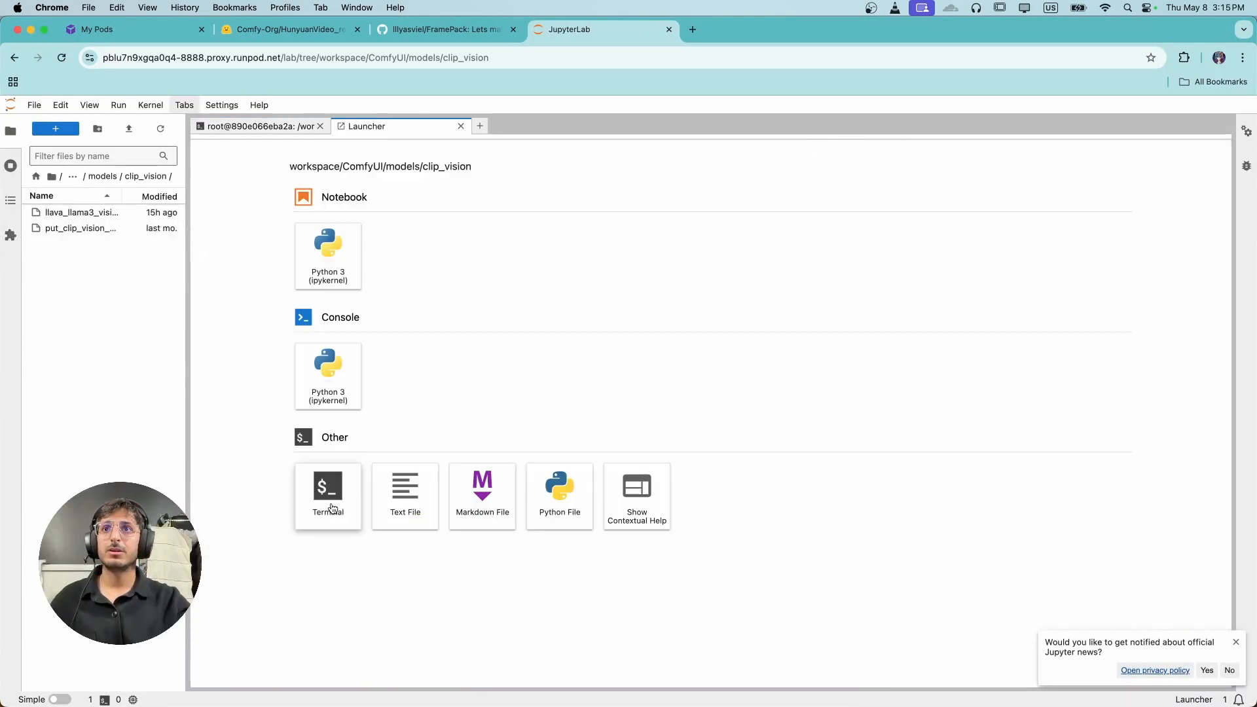
pyautogui.click(331, 501)
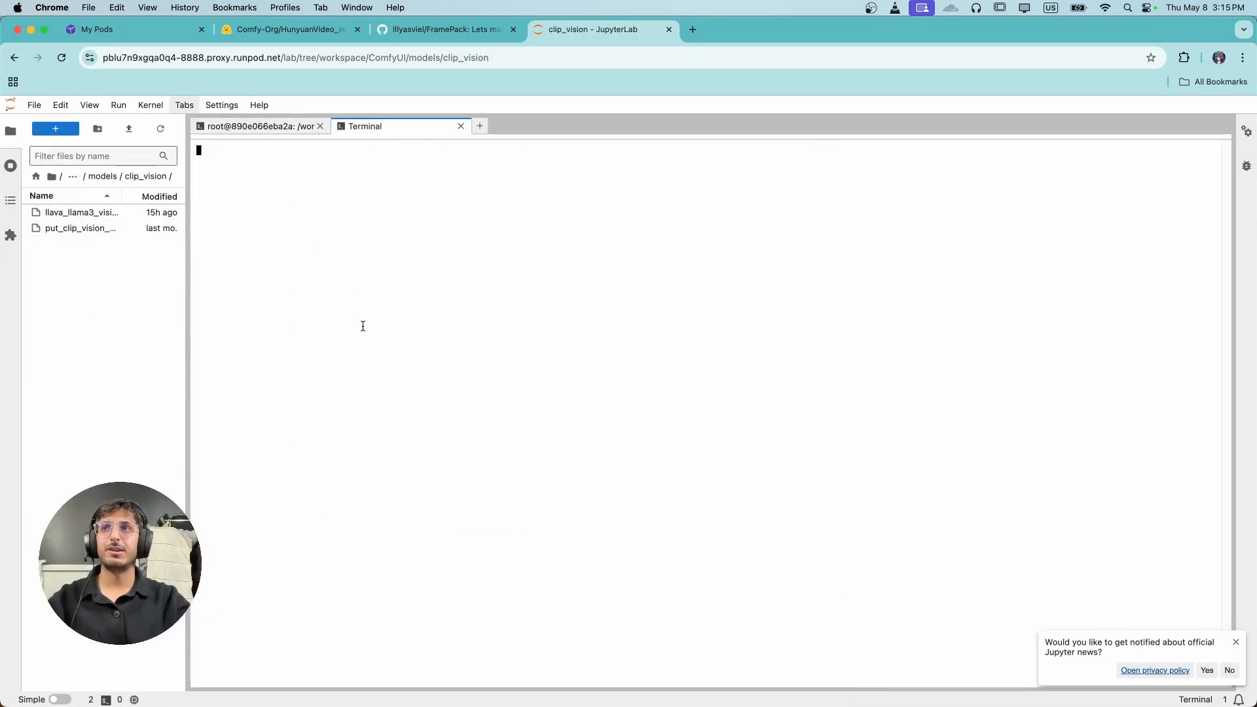
# Download llava_llama3_vision.safetensors into the clip_vision folder with wget, using the copied Hugging Face link
pyautogui.write('wget')
pyautogui.press('super+v')
pyautogui.press('Return')
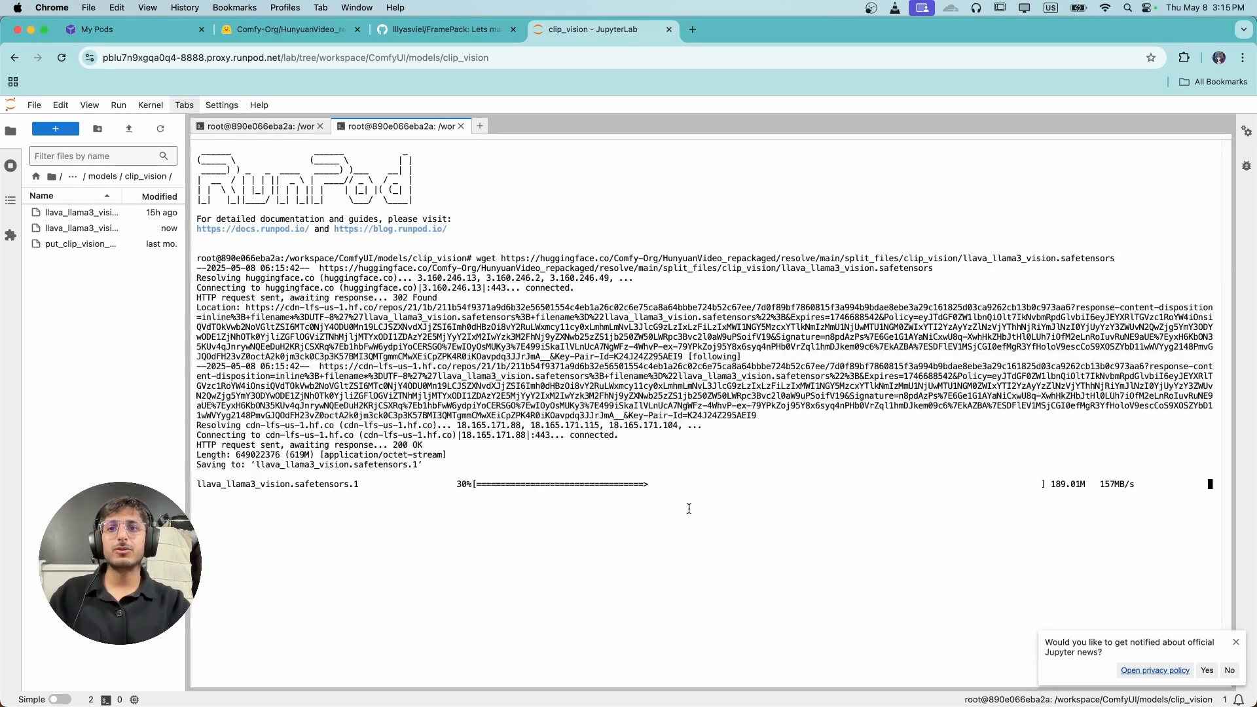
# Go back to the models folder, and on Hugging Face copy the download link of hunyuan_video_image_to_video_720p_bf16.safetensors from the diffusion_models folder
pyautogui.click(103, 176)
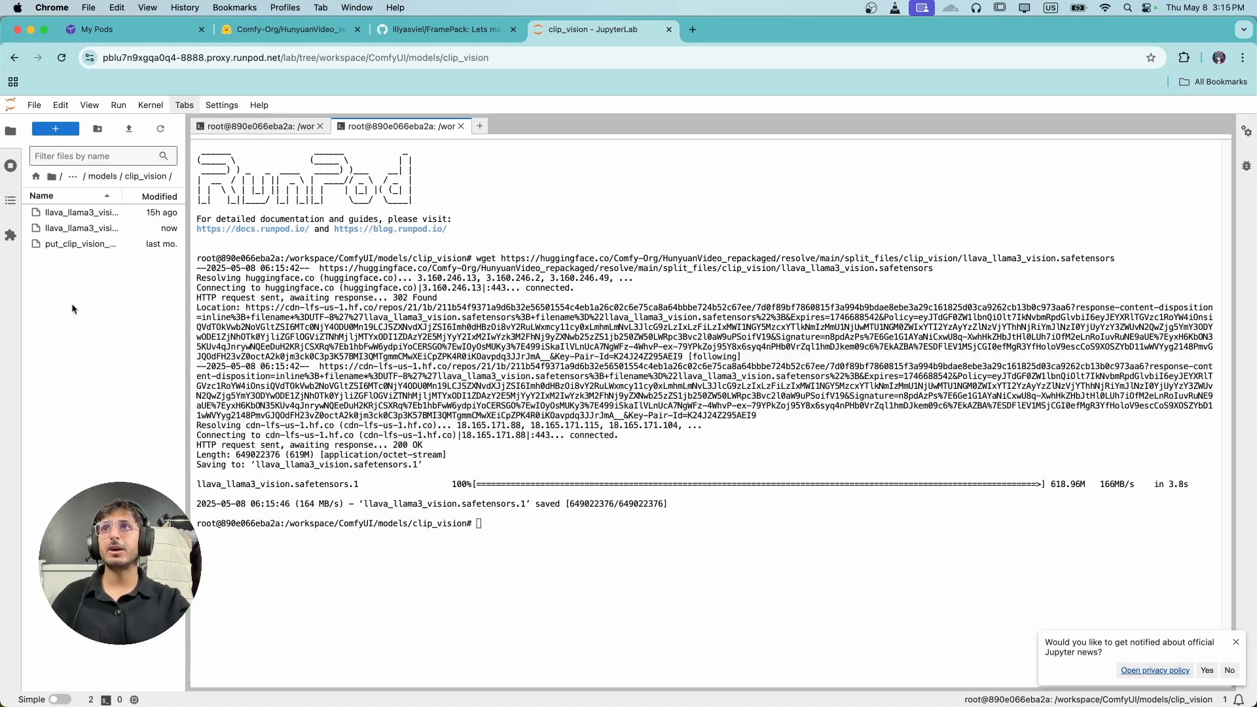
pyautogui.click(451, 29)
pyautogui.click(288, 30)
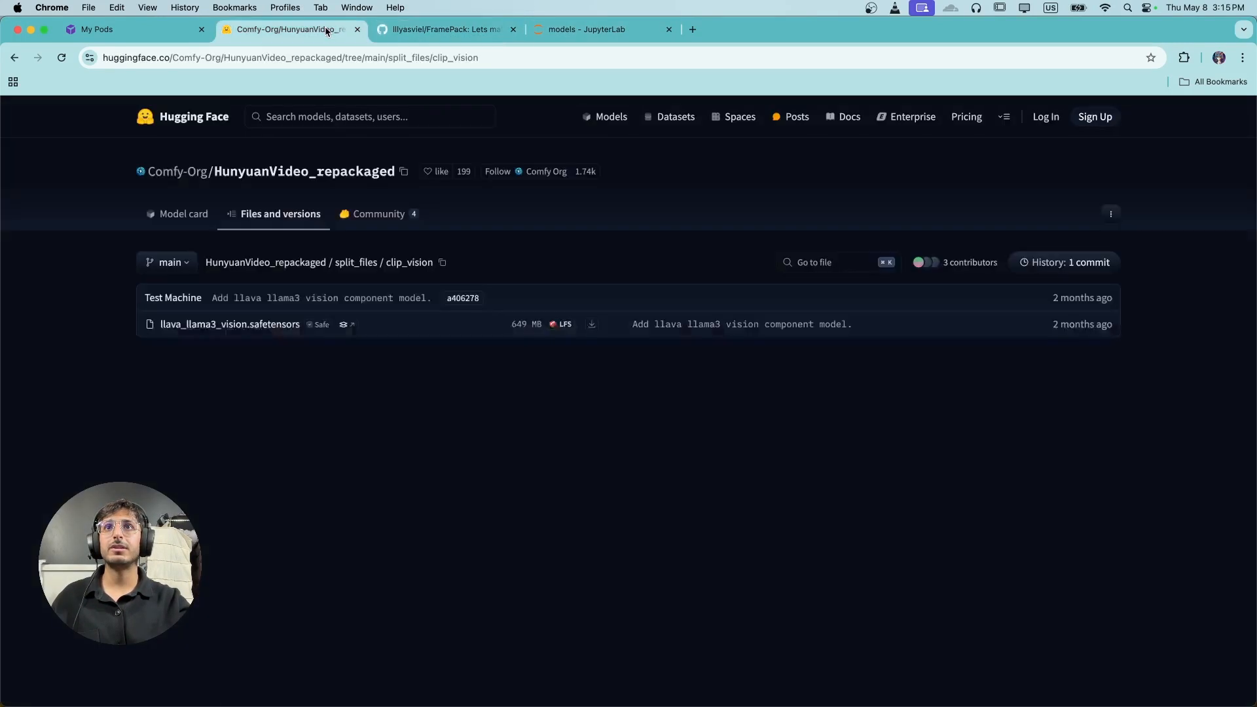
pyautogui.click(358, 262)
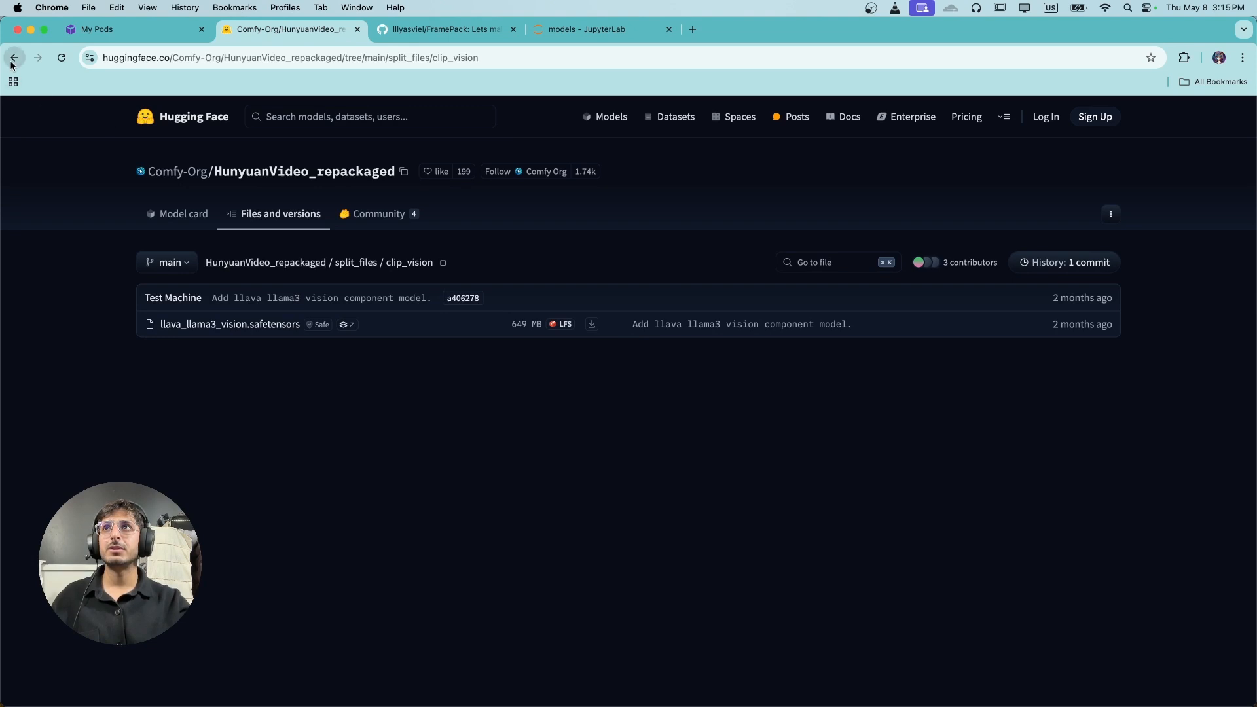
pyautogui.click(196, 352)
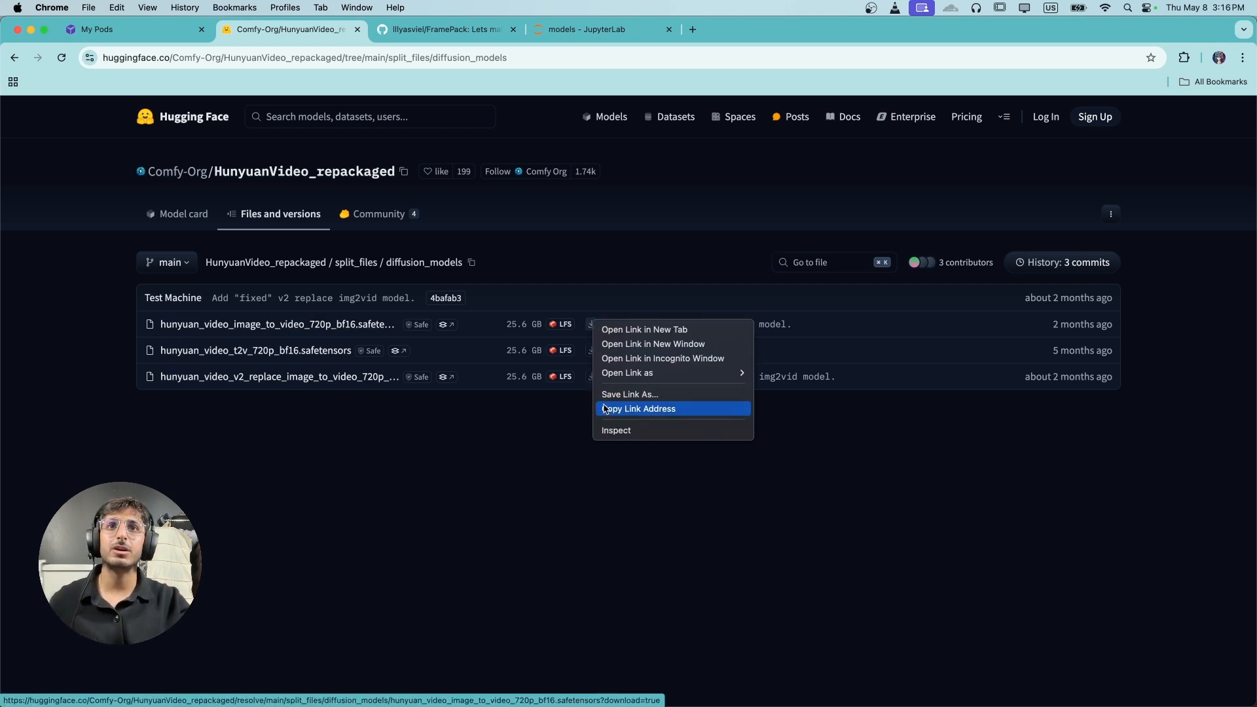
pyautogui.click(638, 408)
# Switch to JupyterLab and check the contents of the diffusion_models folder inside models
pyautogui.click(597, 29)
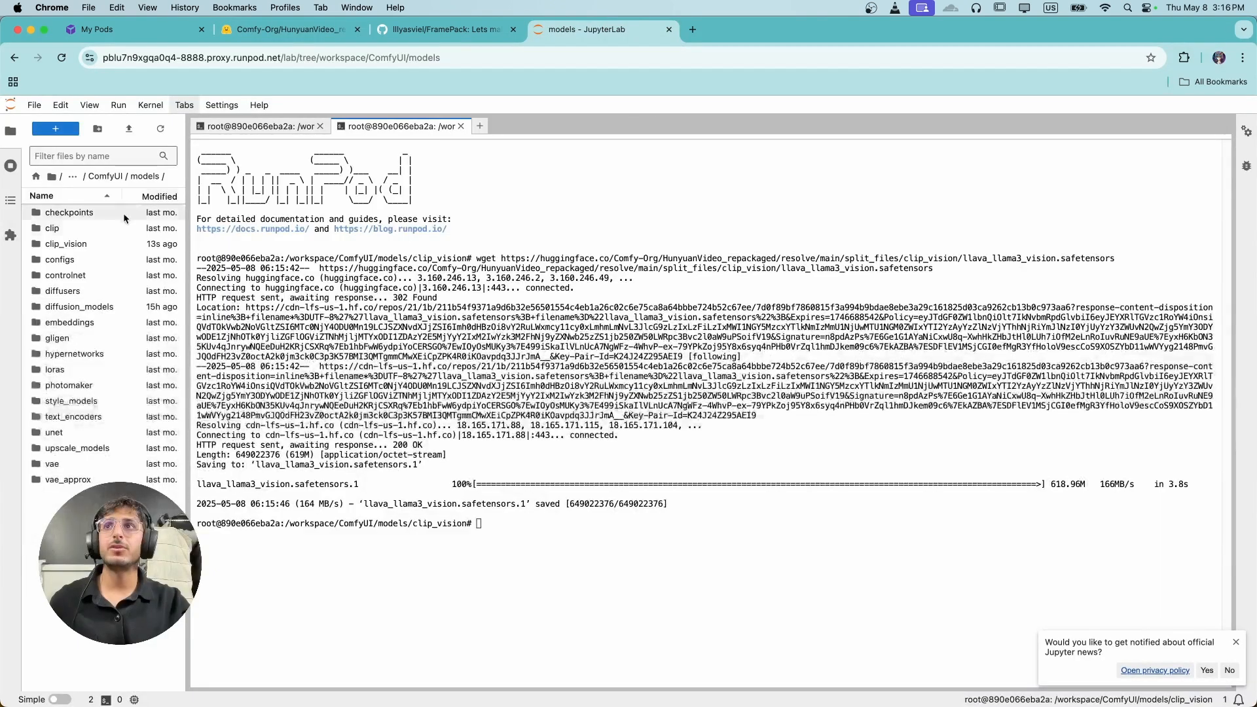
pyautogui.click(95, 308)
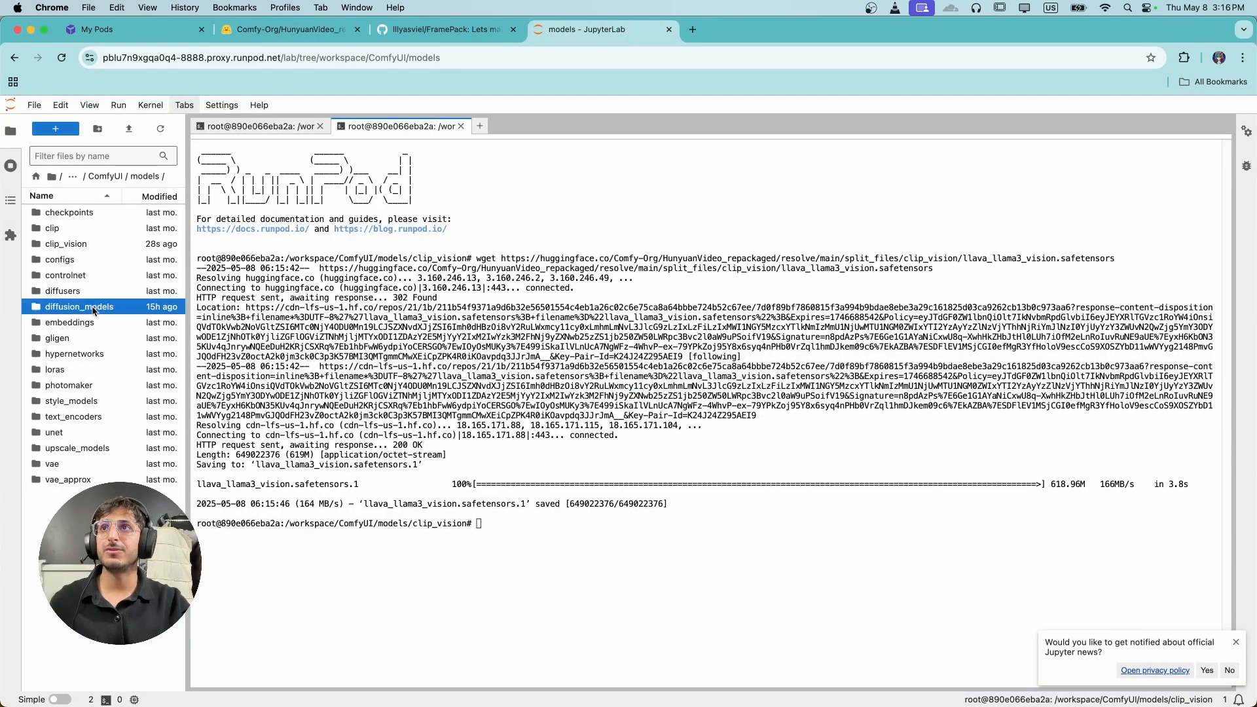
pyautogui.doubleClick(94, 308)
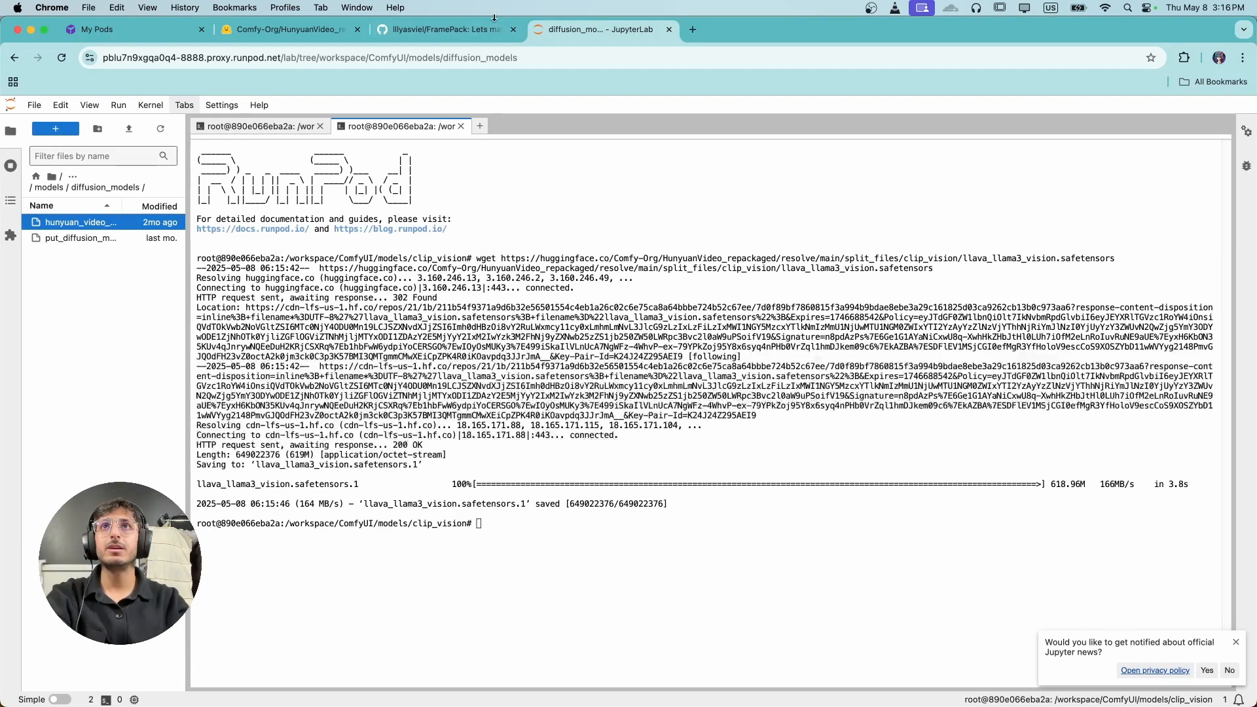
# On Hugging Face, copy the download link of llava_llama3_fp16.safetensors from the text_encoders folder of HunyuanVideo_repackaged
pyautogui.click(458, 30)
pyautogui.click(301, 29)
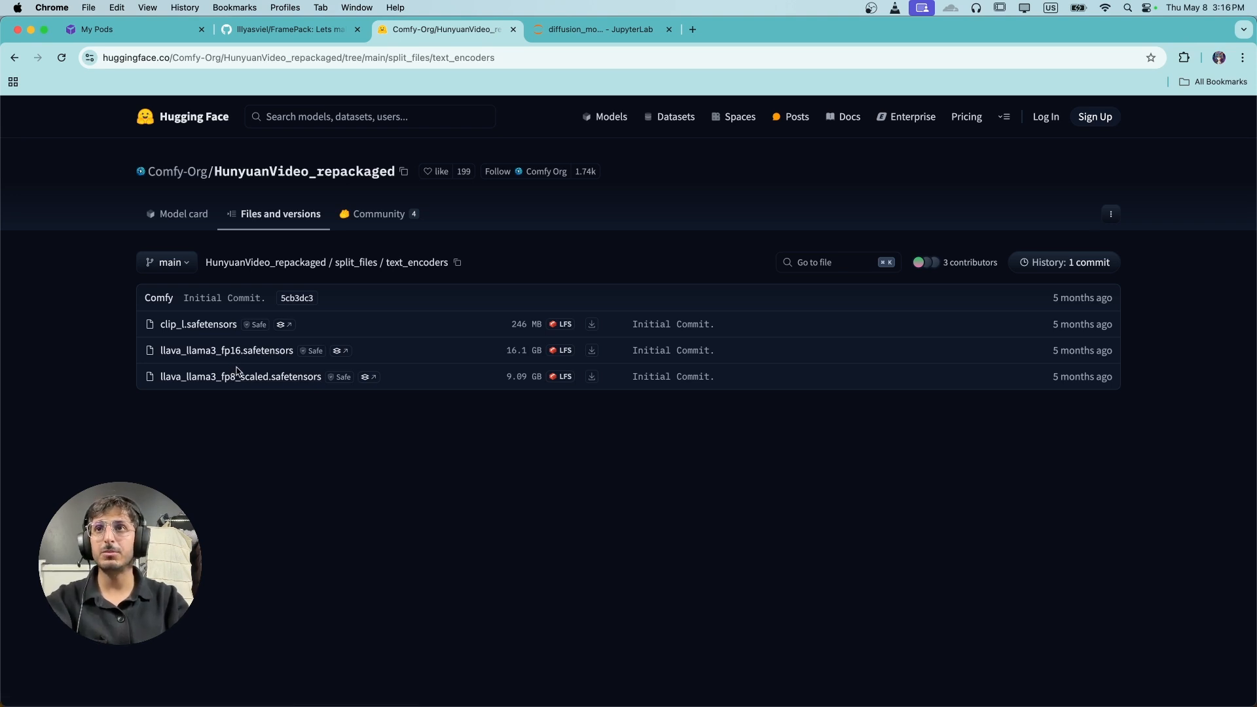
pyautogui.rightClick(591, 355)
pyautogui.click(638, 439)
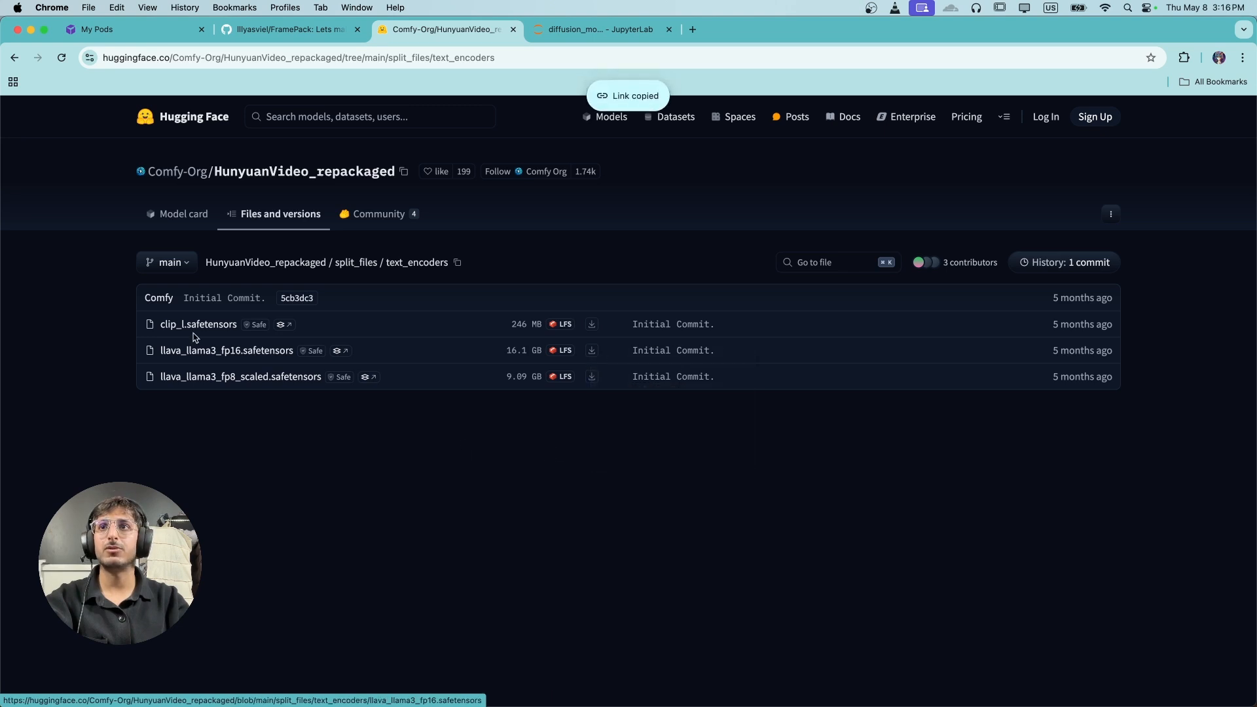
# Switch to JupyterLab, go back up to the models folder and open its text_encoders folder
pyautogui.click(597, 29)
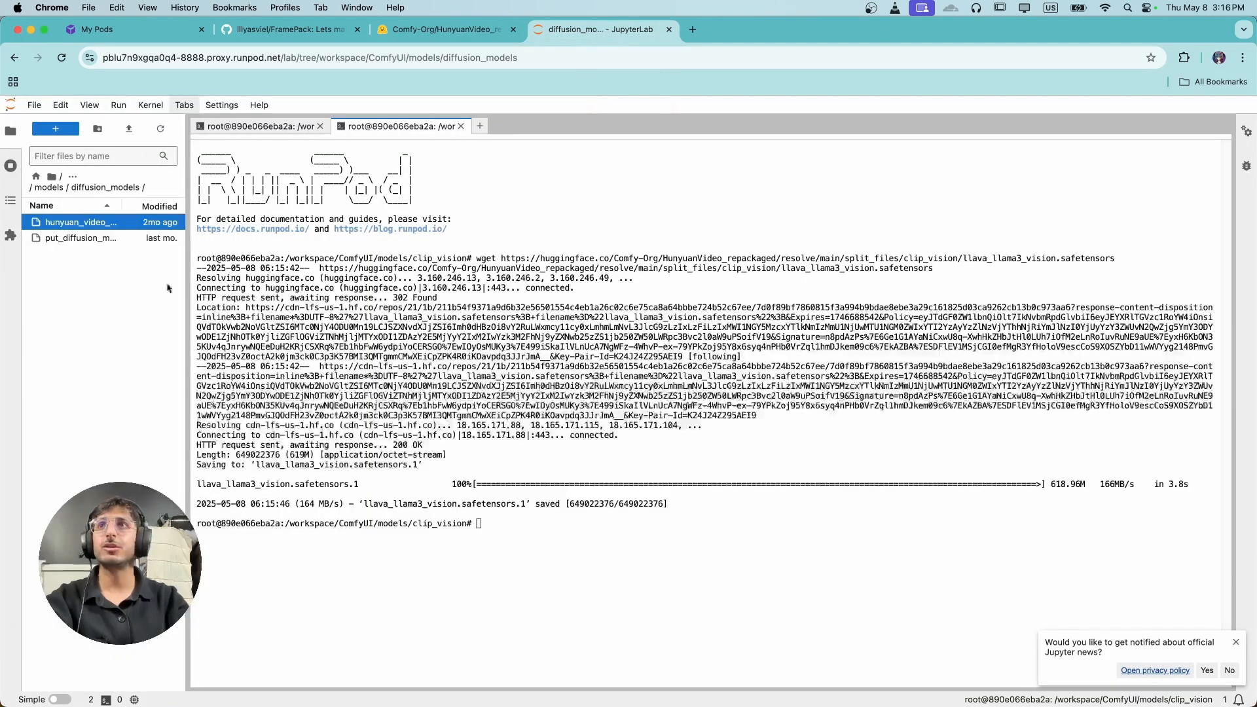
pyautogui.click(55, 189)
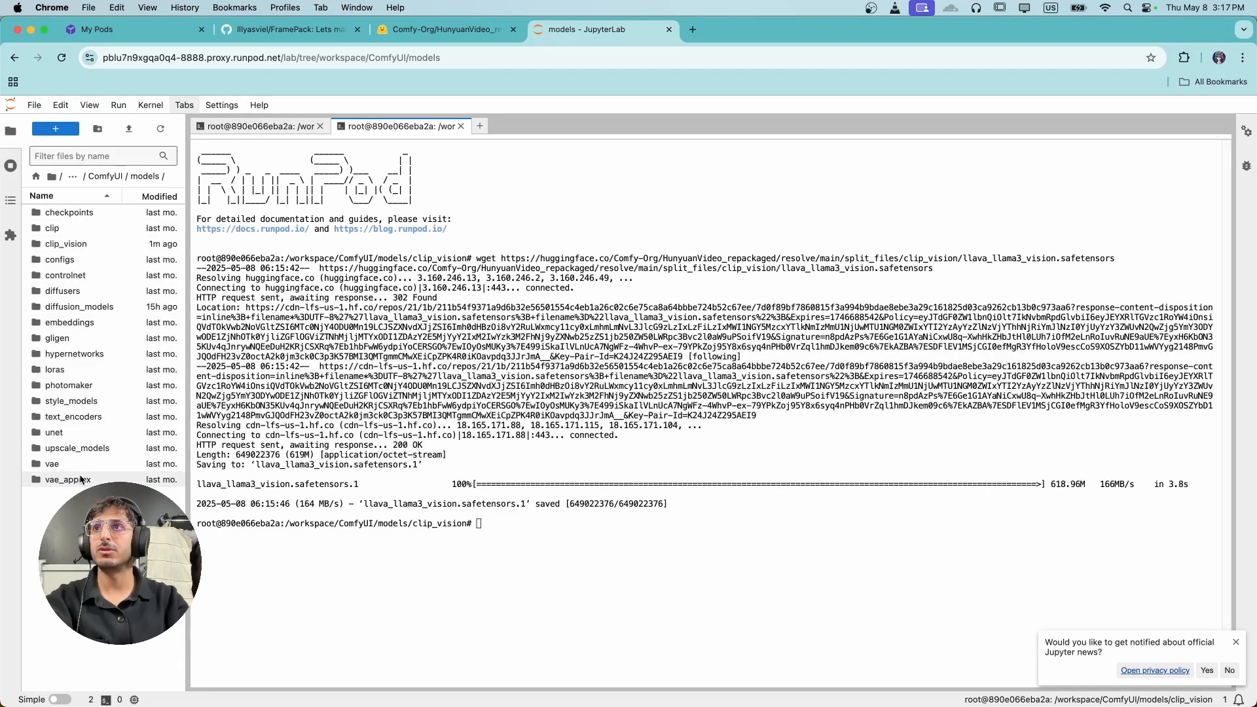
pyautogui.click(80, 423)
pyautogui.doubleClick(79, 423)
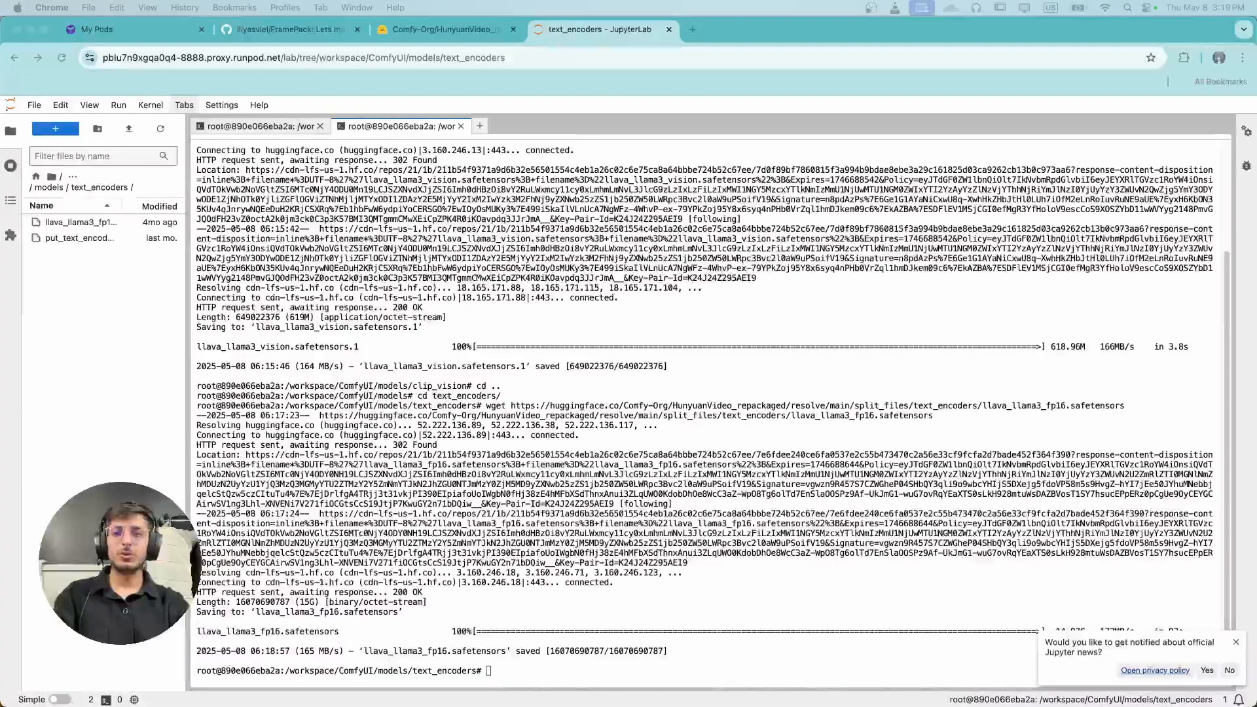
# Return to the HunyuanVideo_repackaged text_encoders page on Hugging Face and copy the download link of clip_l.safetensors
pyautogui.click(321, 34)
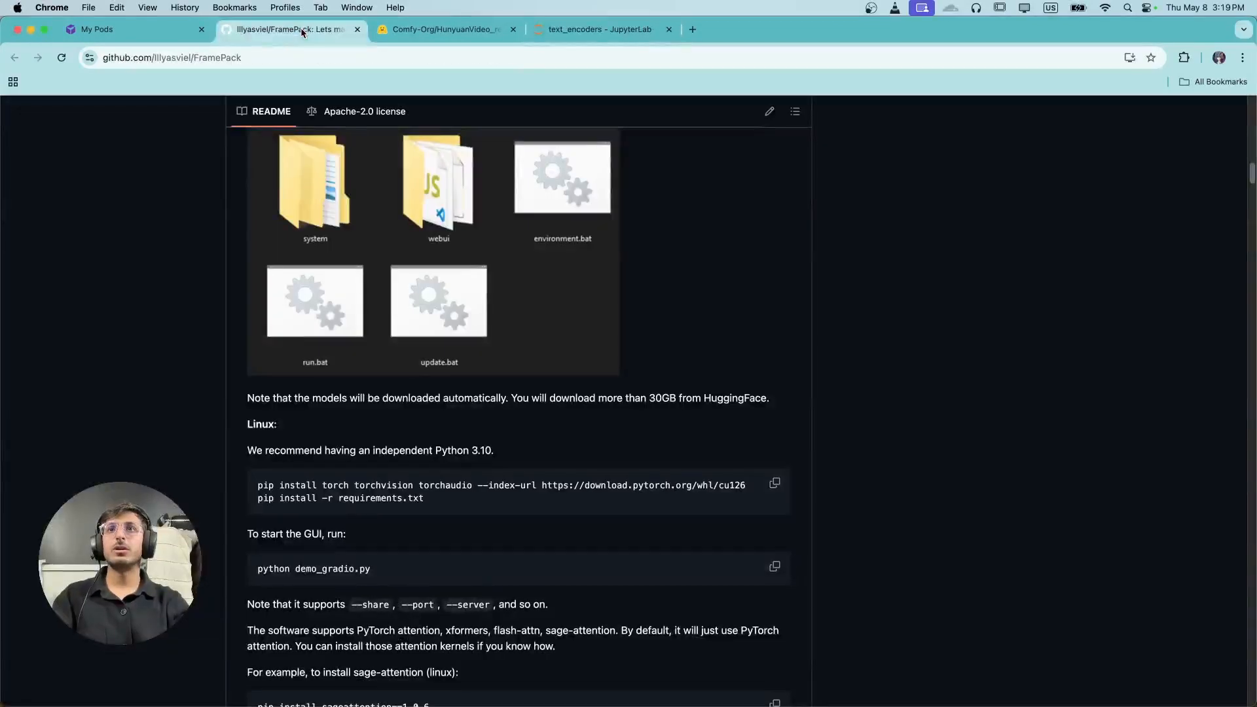
pyautogui.click(163, 34)
pyautogui.click(451, 40)
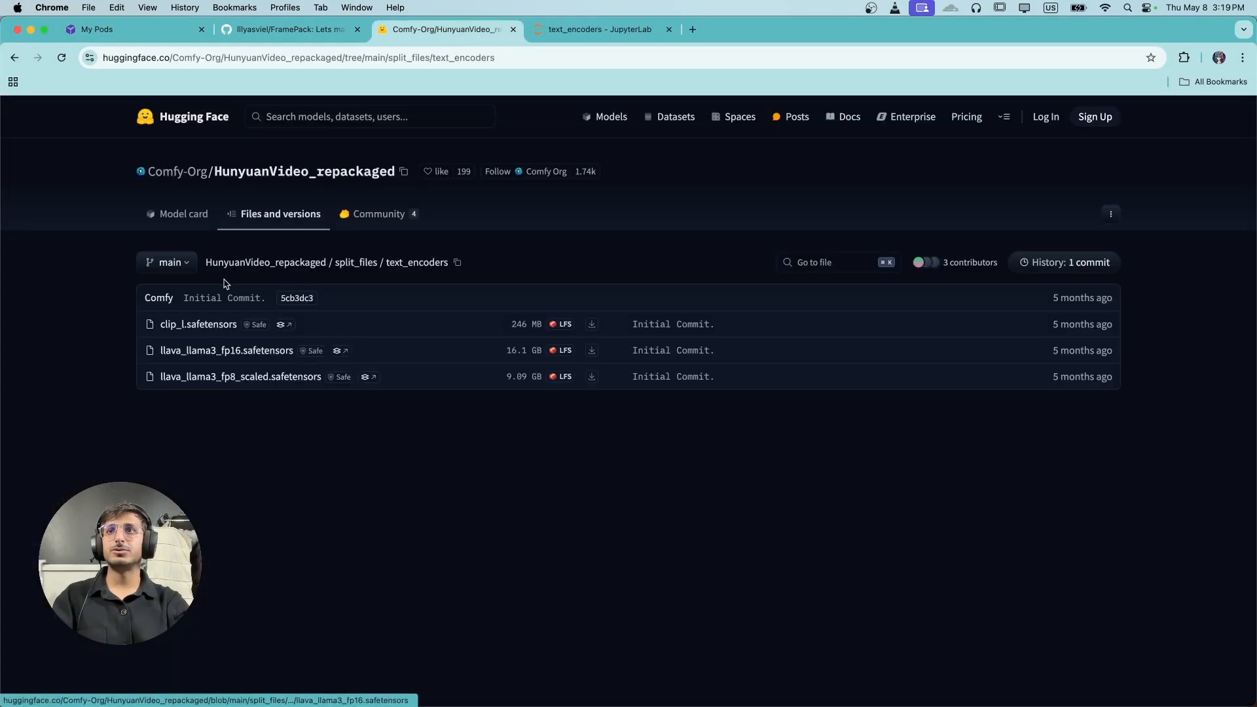
pyautogui.click(13, 59)
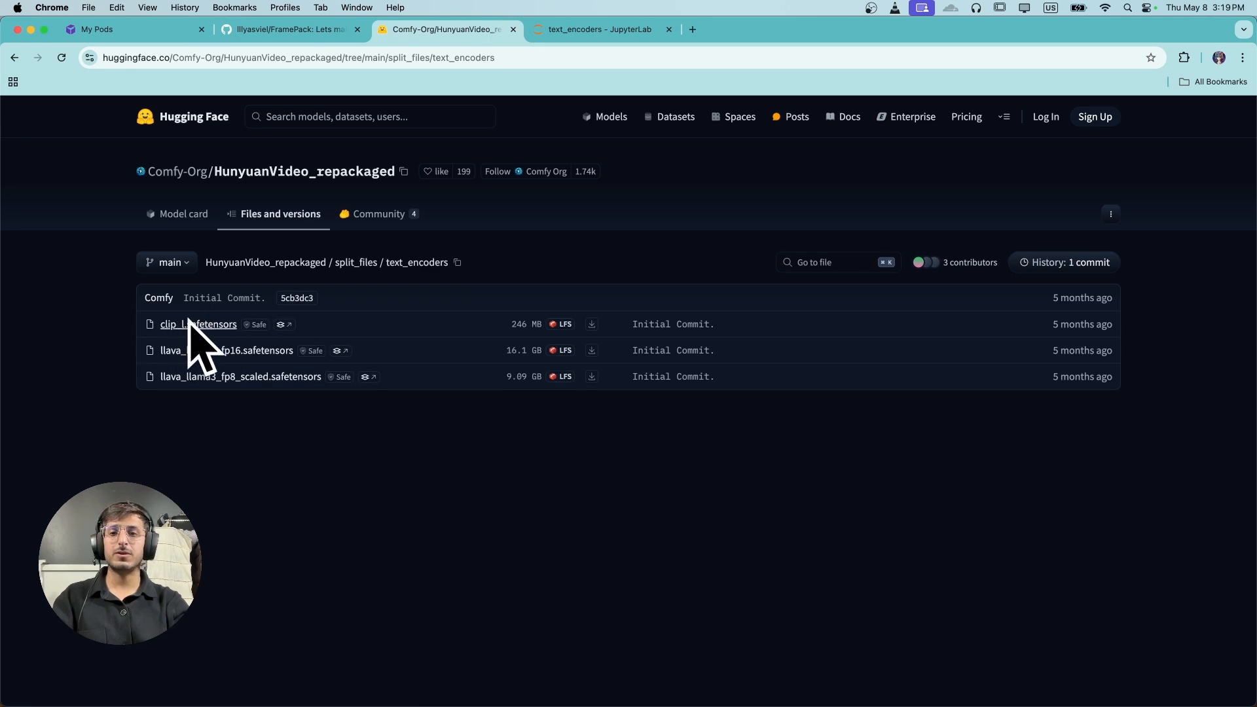
pyautogui.rightClick(602, 327)
pyautogui.click(640, 408)
# In the JupyterLab terminal, download clip_l.safetensors into the text_encoders folder with wget
pyautogui.click(602, 30)
pyautogui.write('wget')
pyautogui.press('super+v')
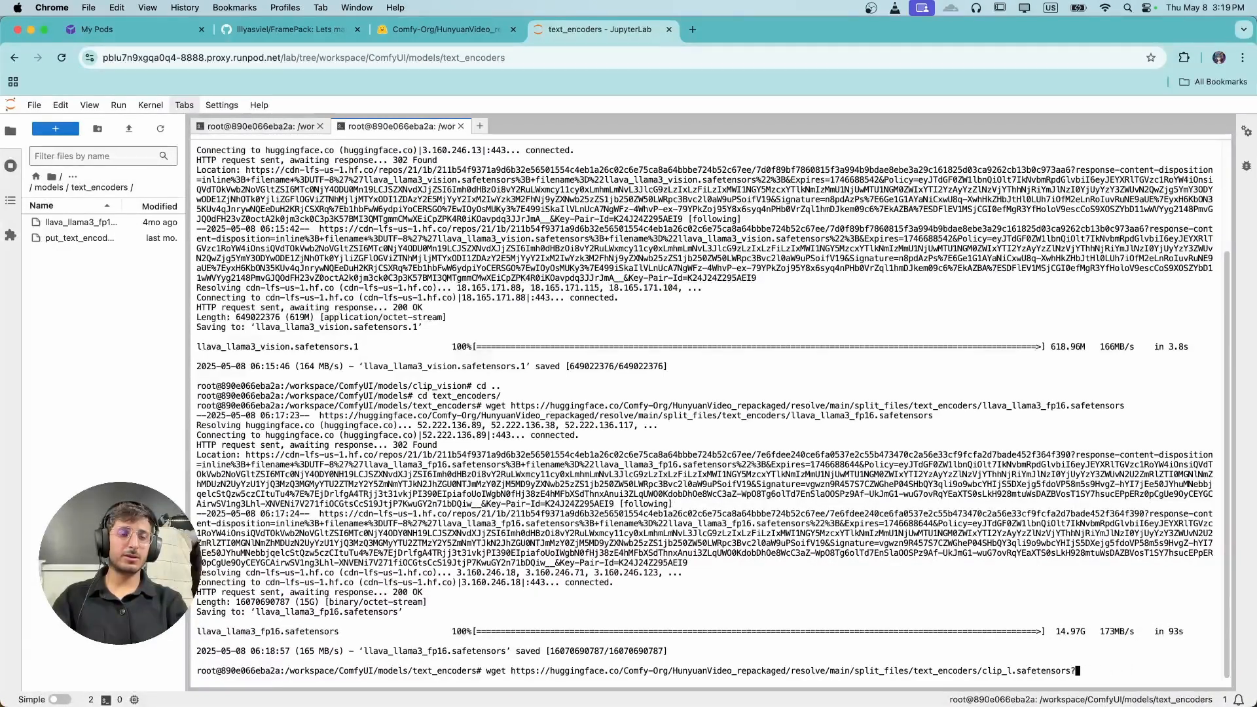
pyautogui.press('Return')
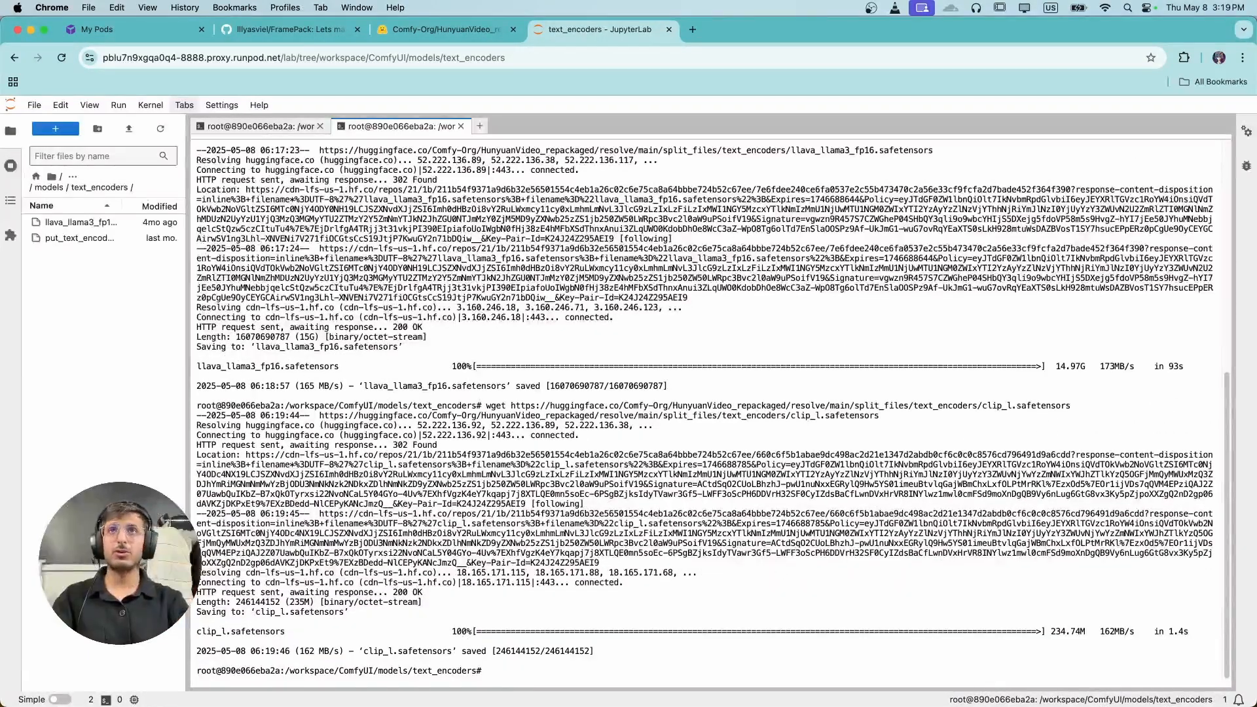
# Return to the split_files listing on Hugging Face and open its vae folder
pyautogui.click(422, 38)
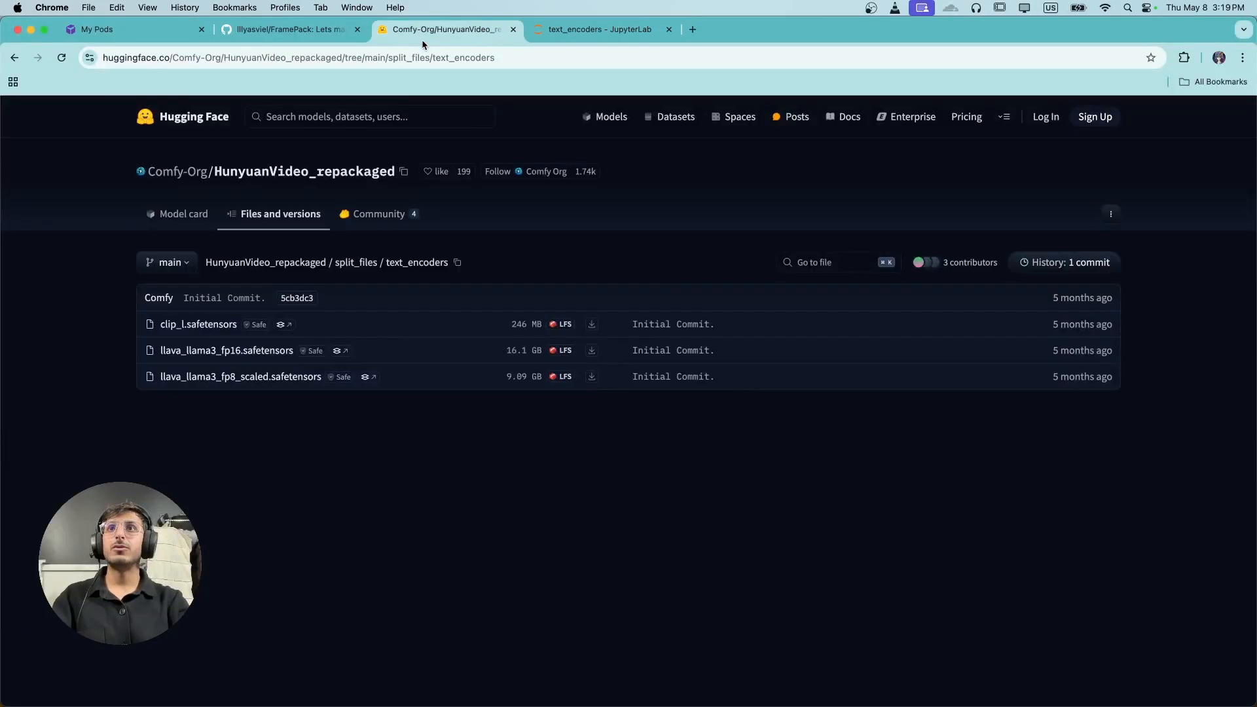
pyautogui.click(16, 58)
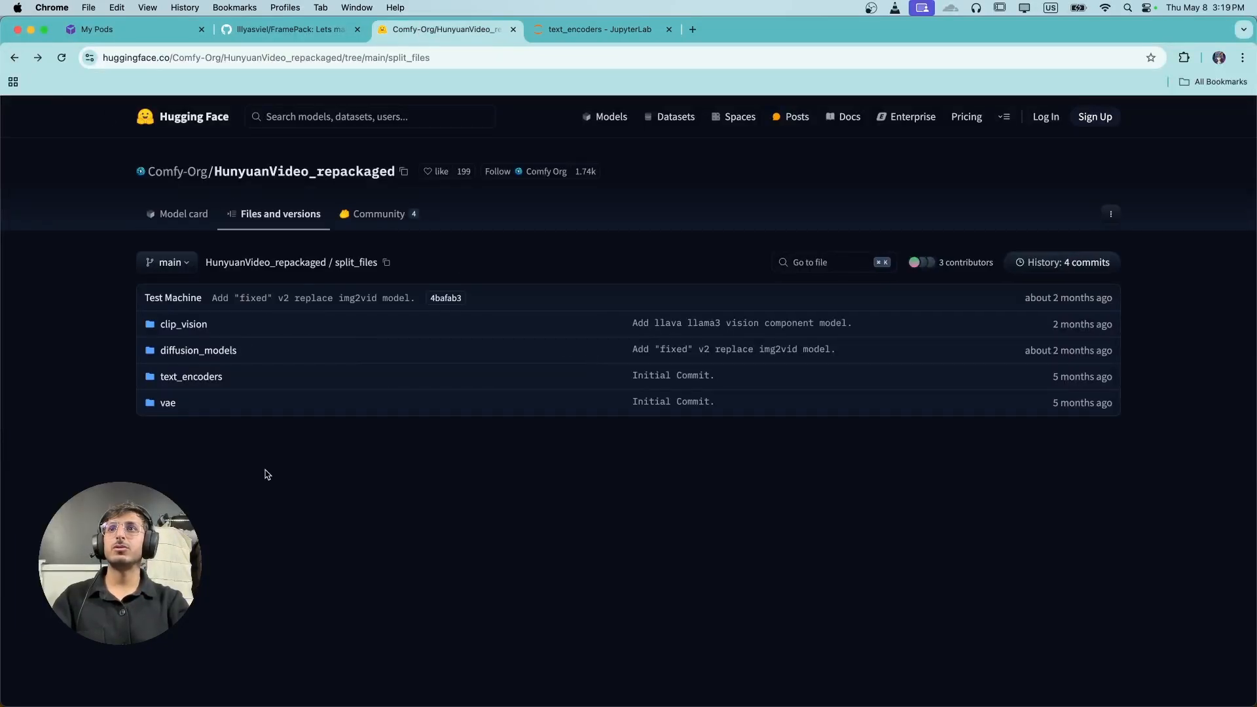
pyautogui.click(171, 404)
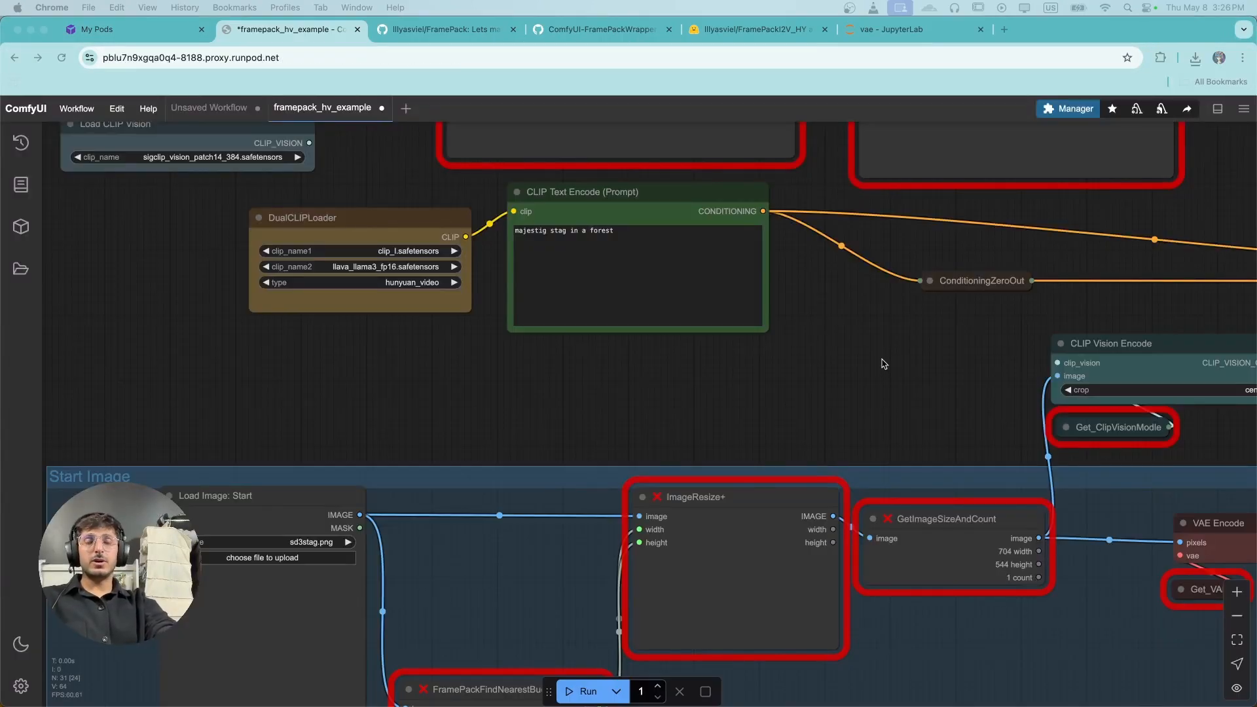
# Install all missing custom nodes of the framepack_hv_example workflow through ComfyUI Manager: ComfyUI-KJNodes, ComfyUI-VideoHelperSuite and ComfyUI_essentials
pyautogui.scroll(-5, 804, 382)
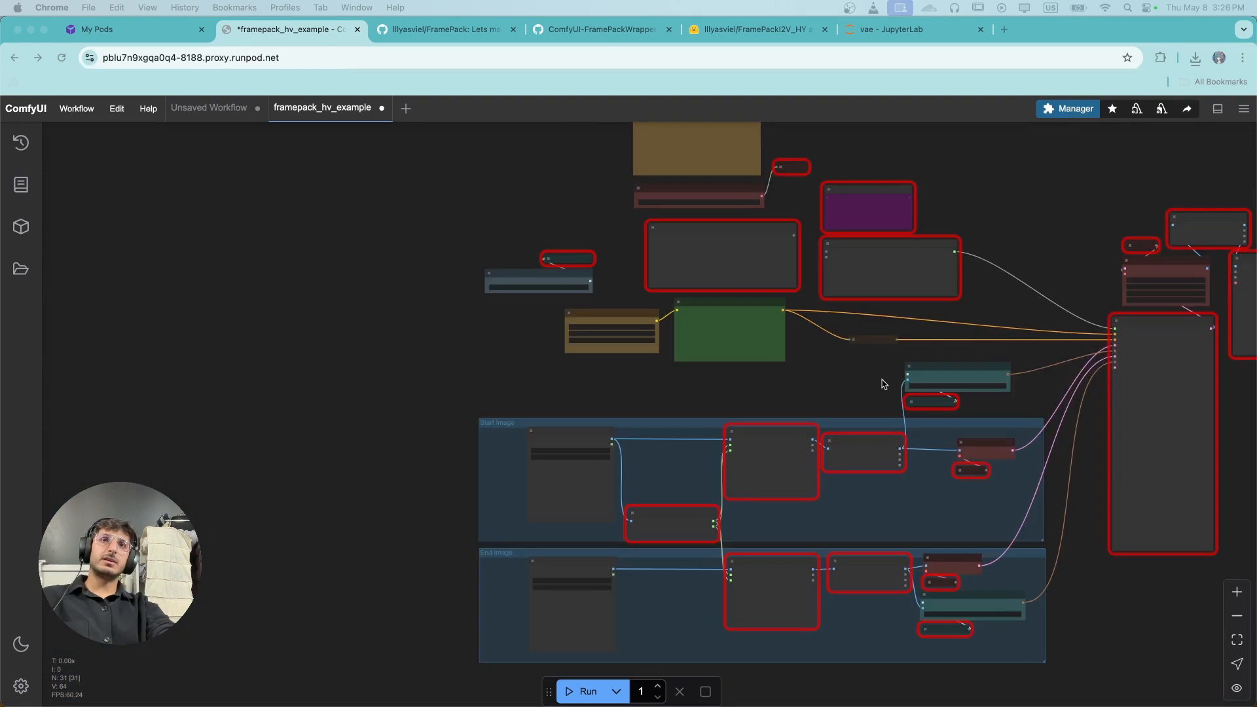
pyautogui.moveTo(887, 375); pyautogui.dragTo(507, 375)
pyautogui.scroll(1, 517, 380)
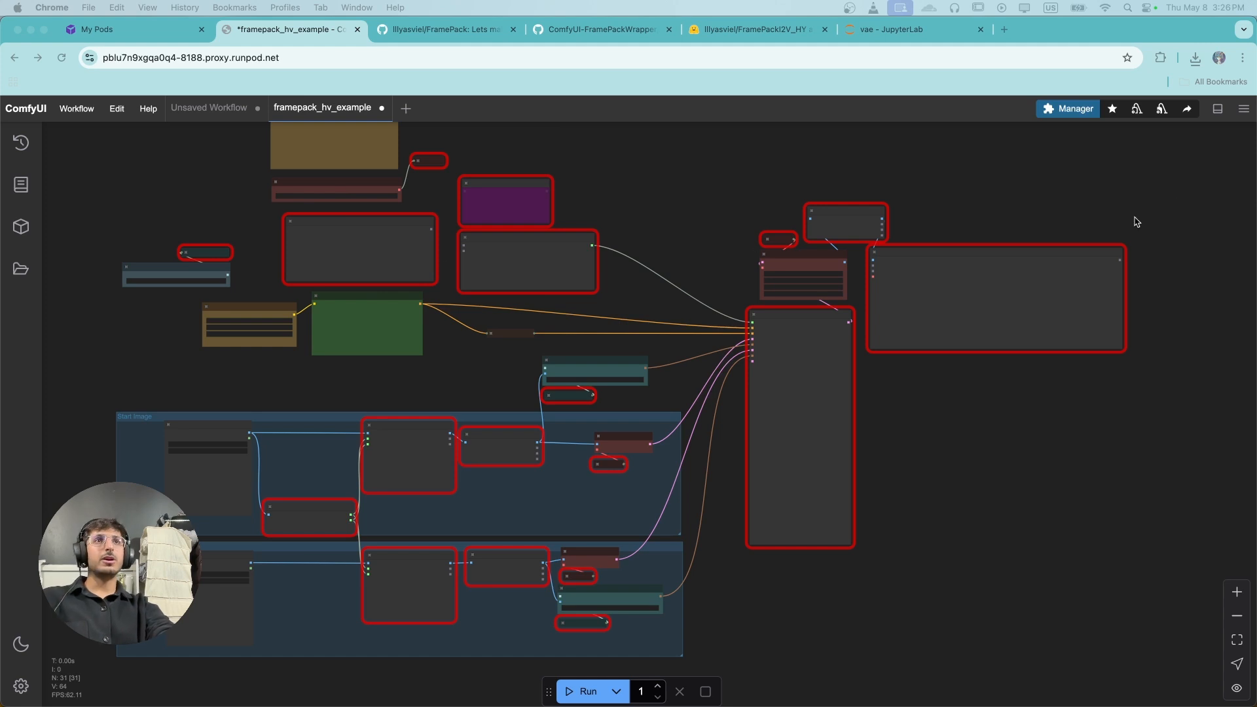
pyautogui.click(1076, 110)
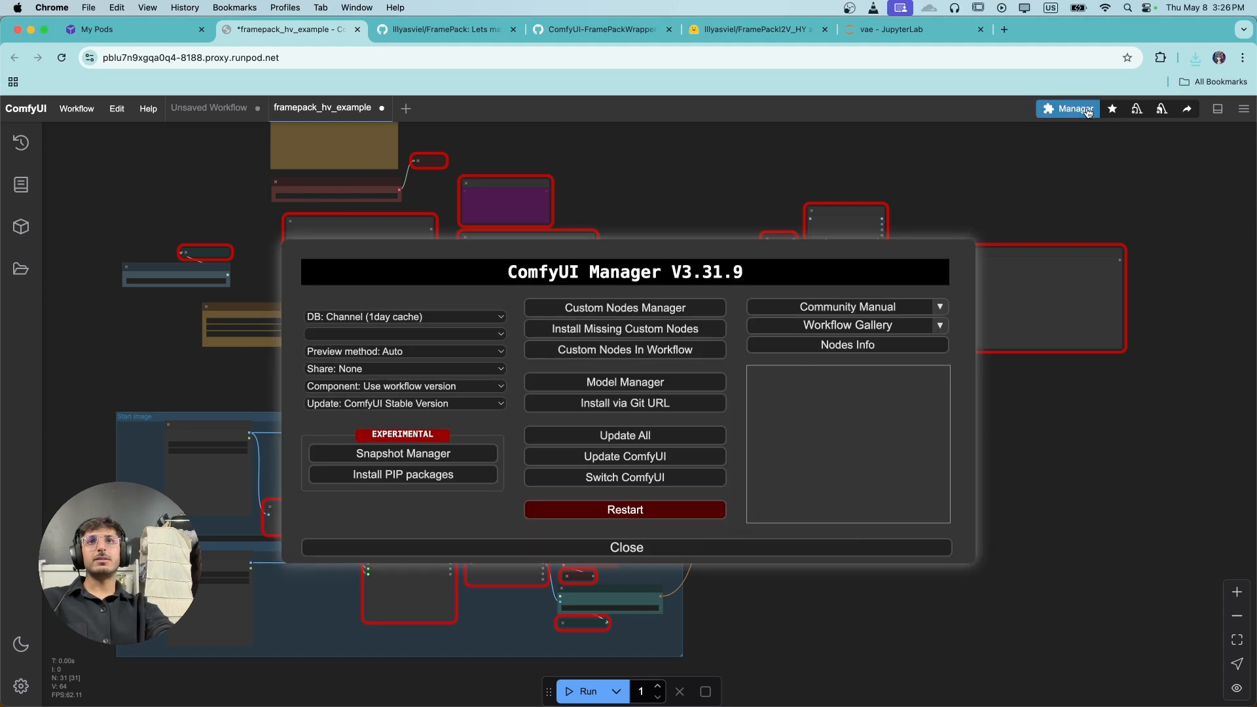
pyautogui.click(647, 329)
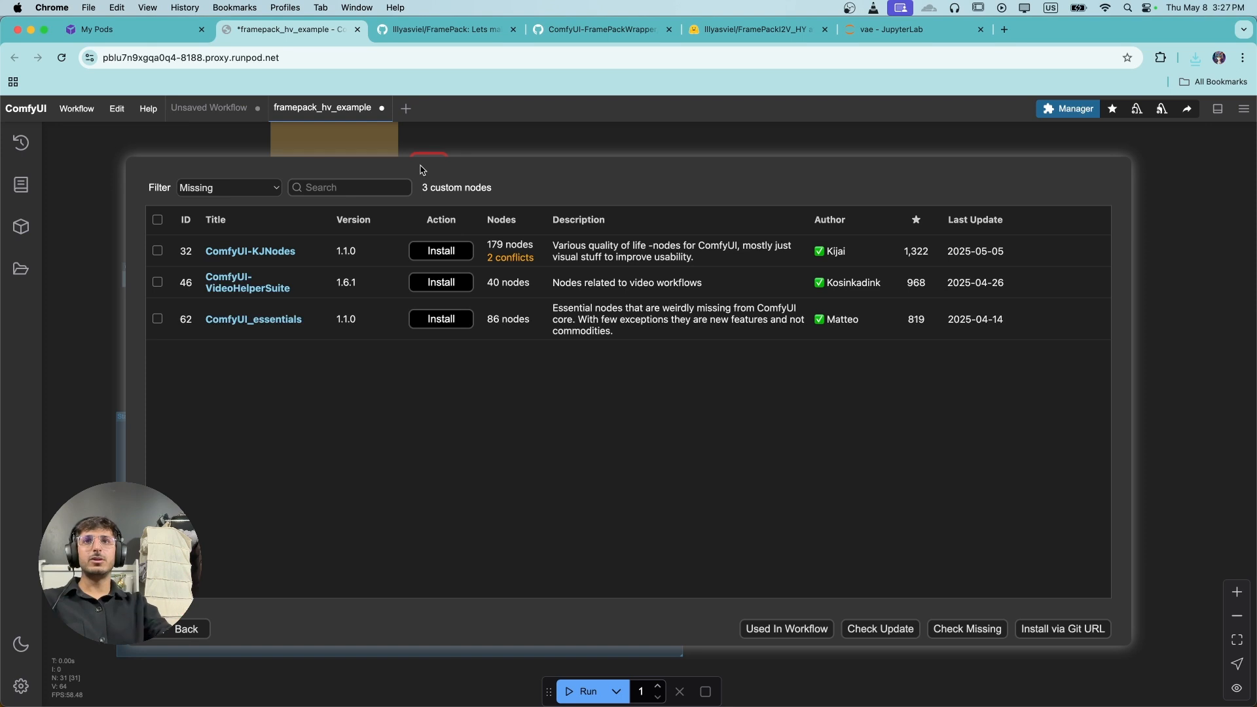
pyautogui.click(157, 220)
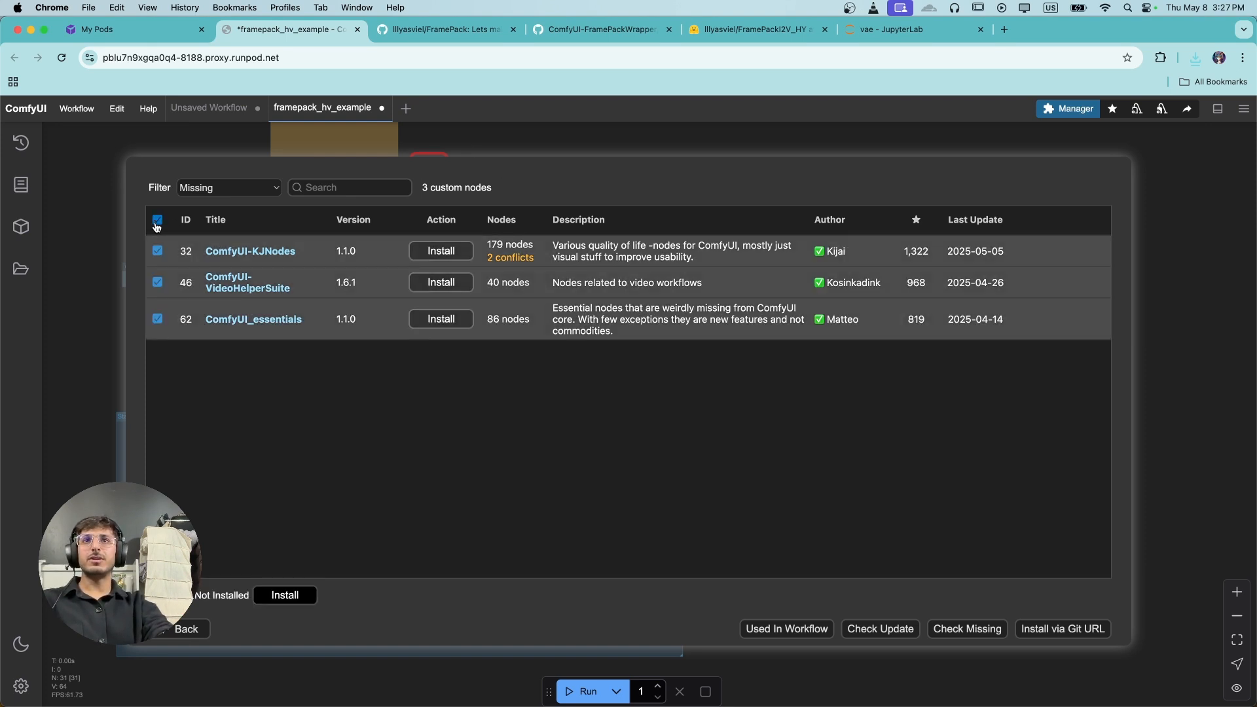
pyautogui.click(286, 595)
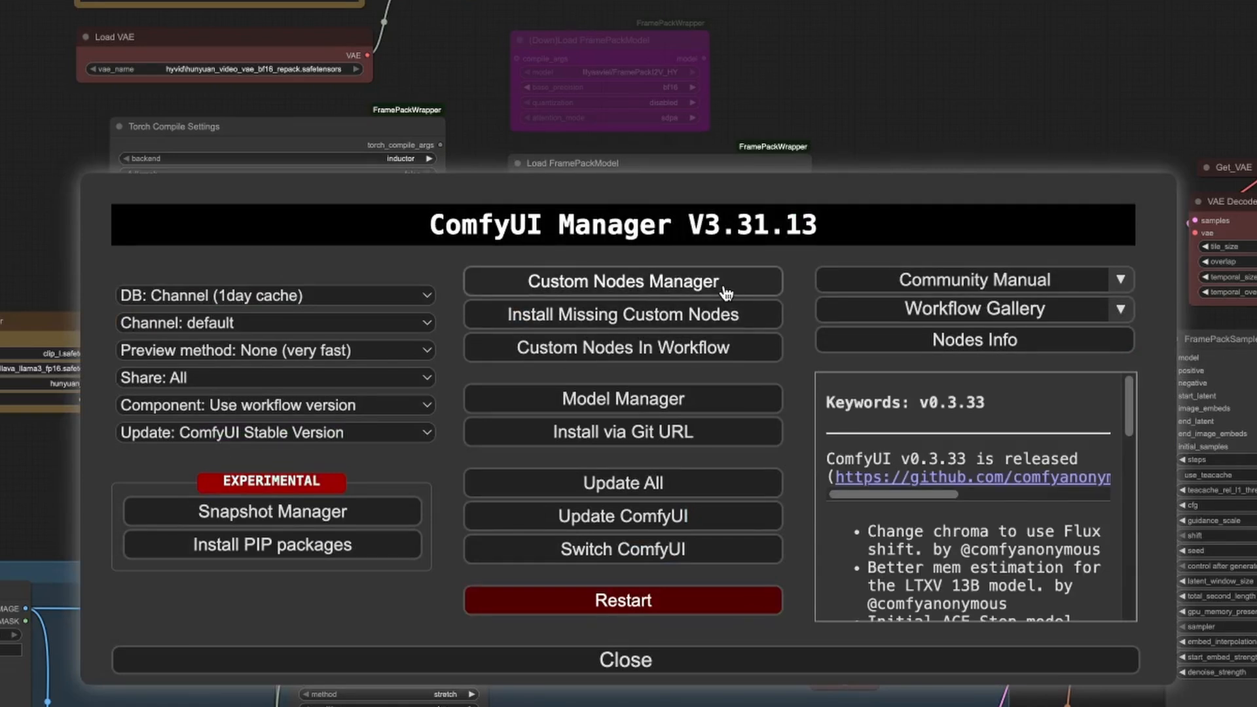
# Search the Custom Nodes Manager for "framepa" to check the available FramePack nodes, and close the manager
pyautogui.click(723, 289)
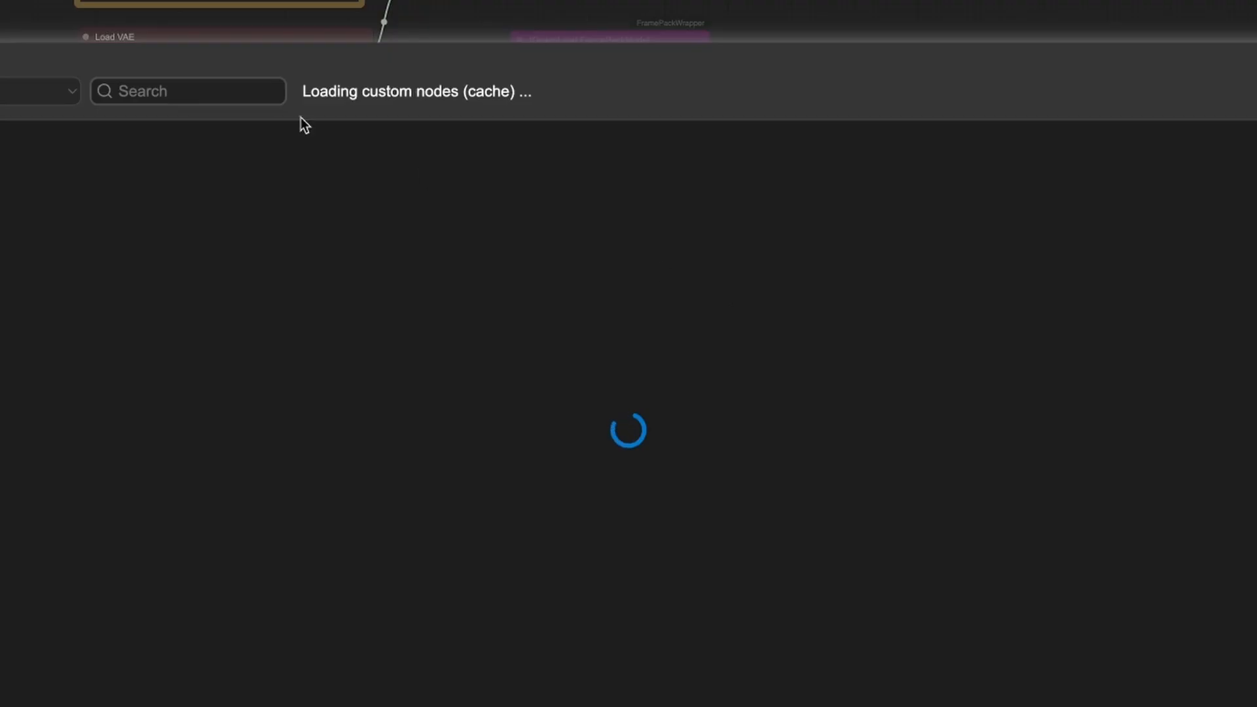
pyautogui.click(182, 91)
pyautogui.write('framep')
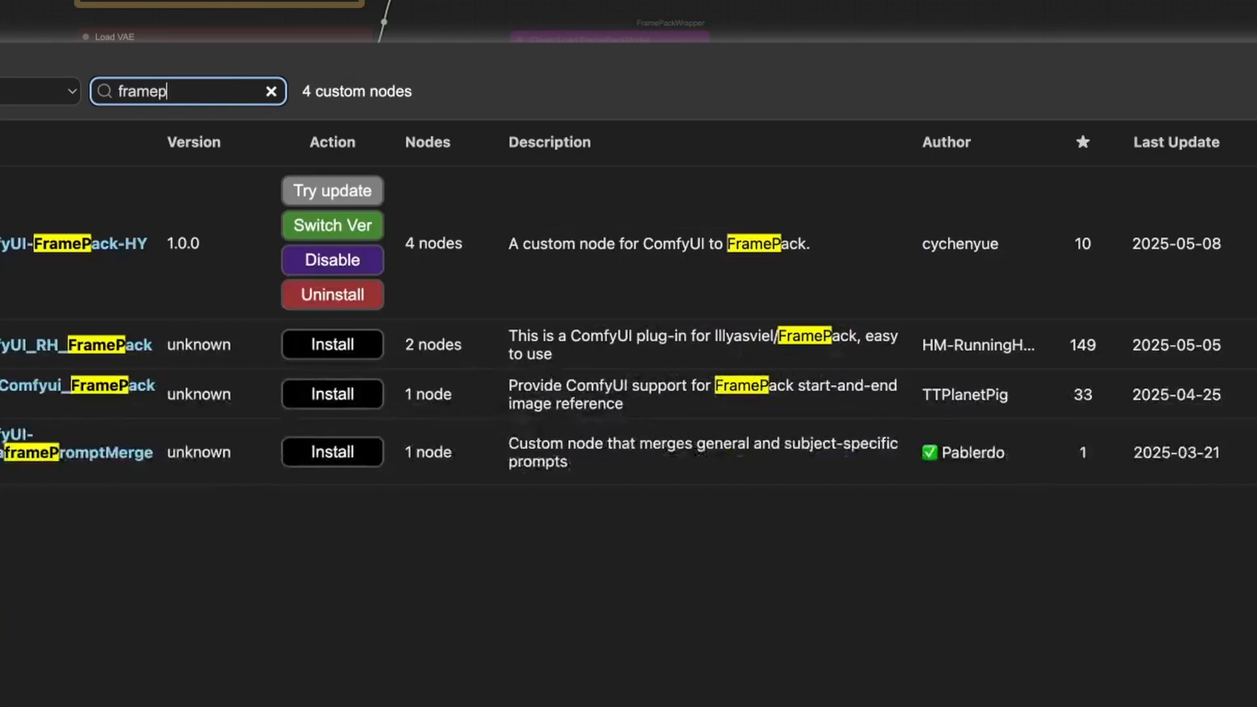
pyautogui.write('a')
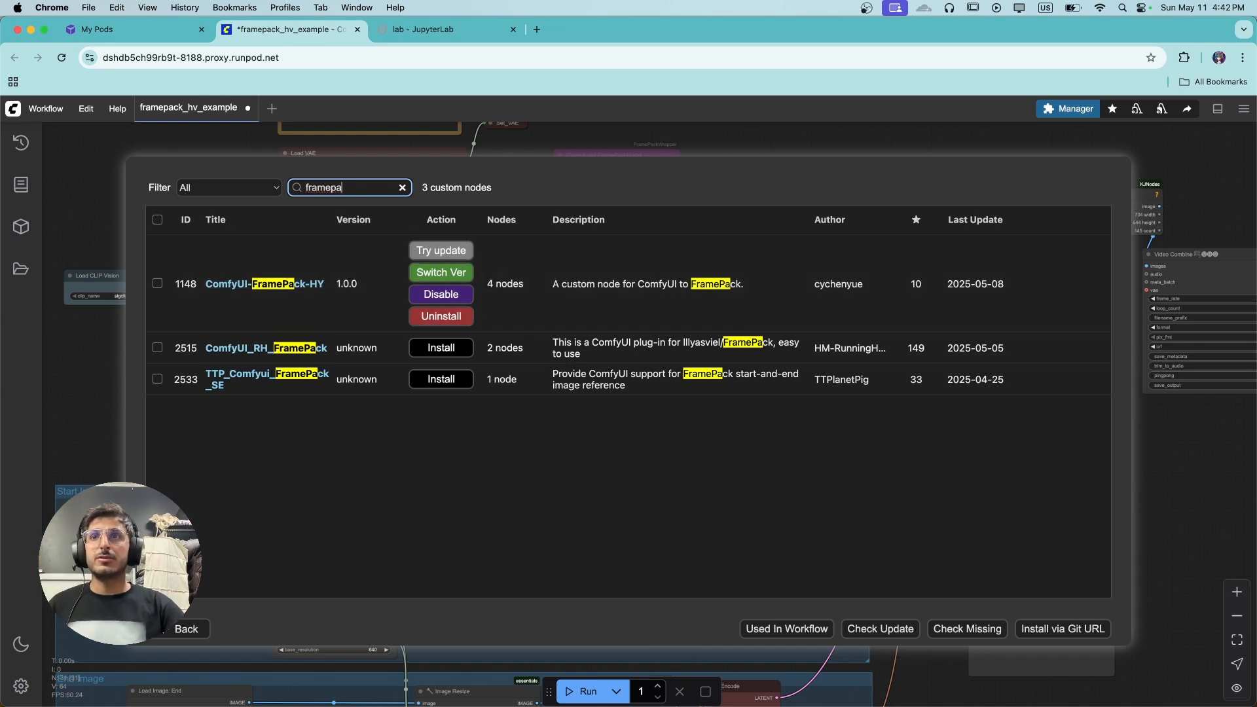
pyautogui.click(200, 628)
pyautogui.click(511, 548)
# Look over the Start Image and End Image groups of the workflow and go to the Load CLIP Vision and DualCLIPLoader nodes
pyautogui.scroll(-5, 669, 389)
pyautogui.scroll(5, 438, 468)
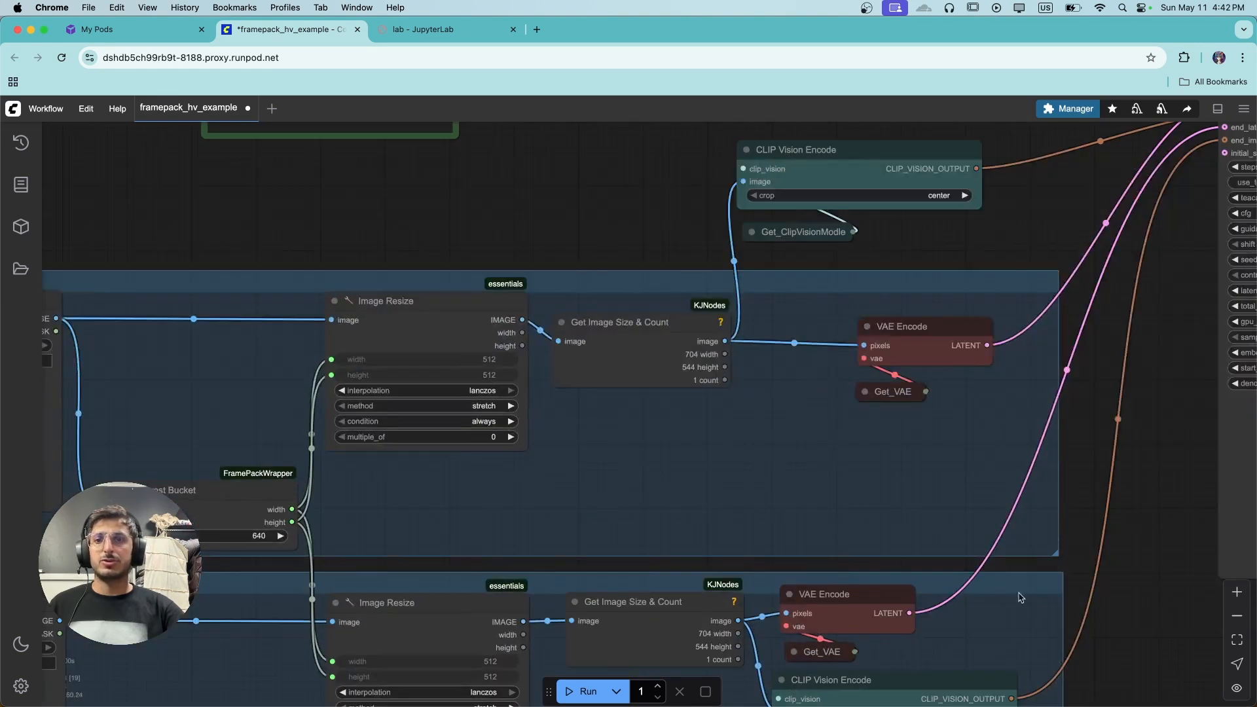
pyautogui.scroll(-5, 542, 514)
pyautogui.scroll(3, 347, 553)
pyautogui.scroll(1, 417, 235)
pyautogui.moveTo(417, 234); pyautogui.dragTo(348, 444)
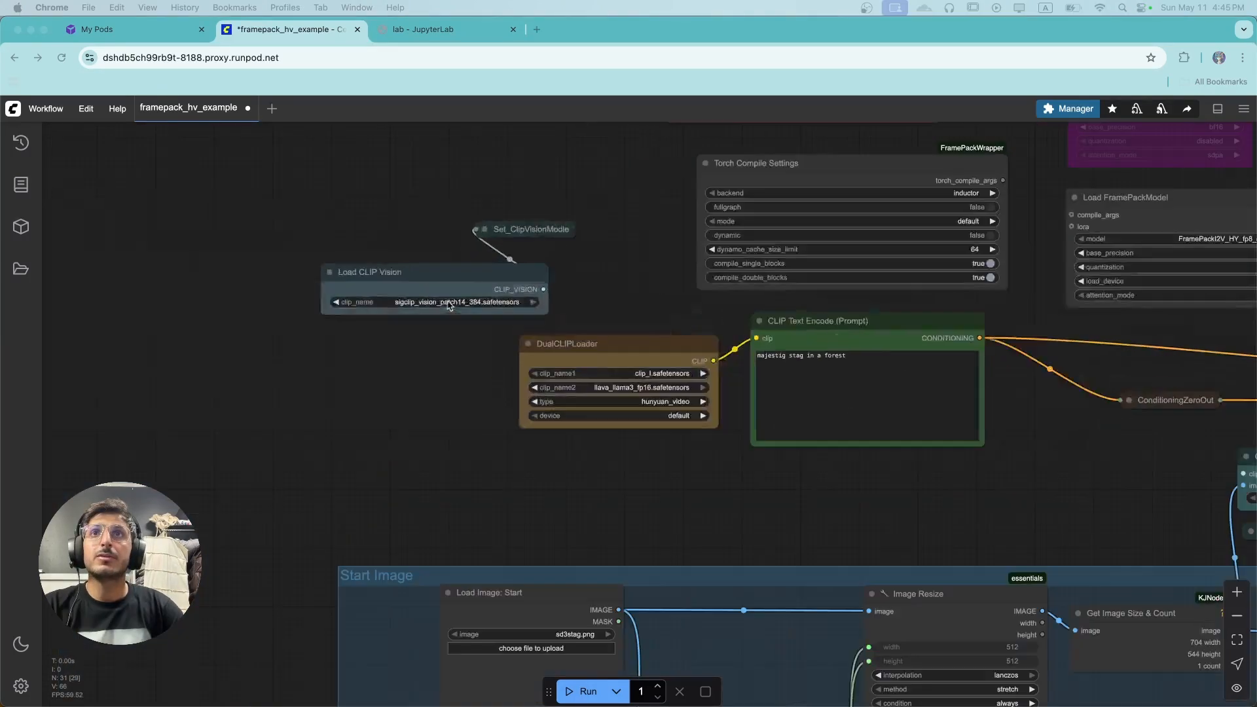
# Check the clip_name choices of the Load CLIP Vision node against the clip_vision folder in the JupyterLab terminal
pyautogui.scroll(5, 458, 298)
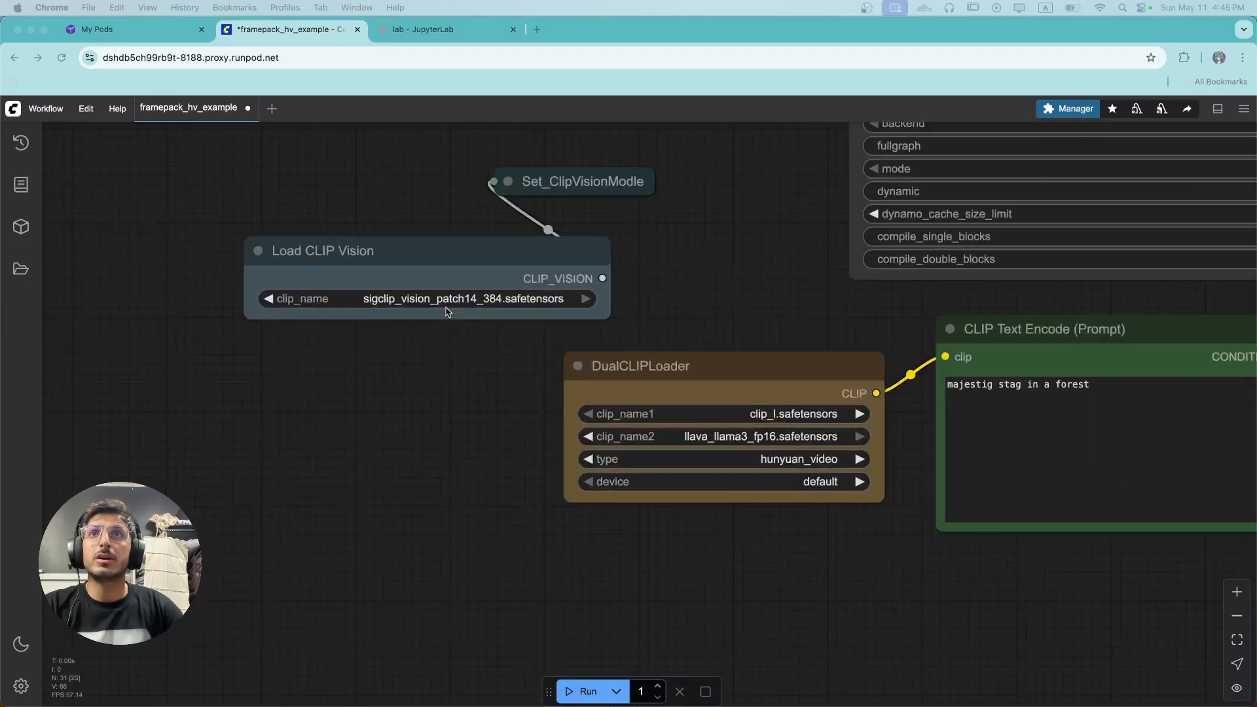
pyautogui.click(435, 303)
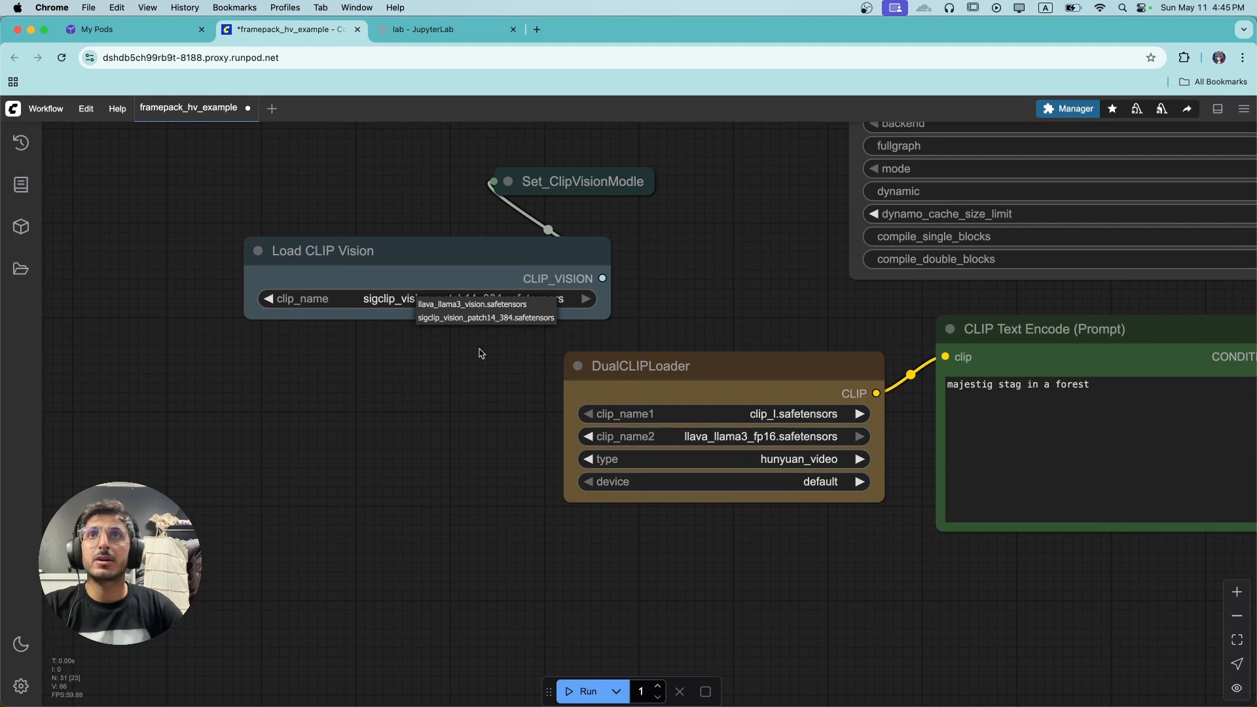
pyautogui.click(422, 29)
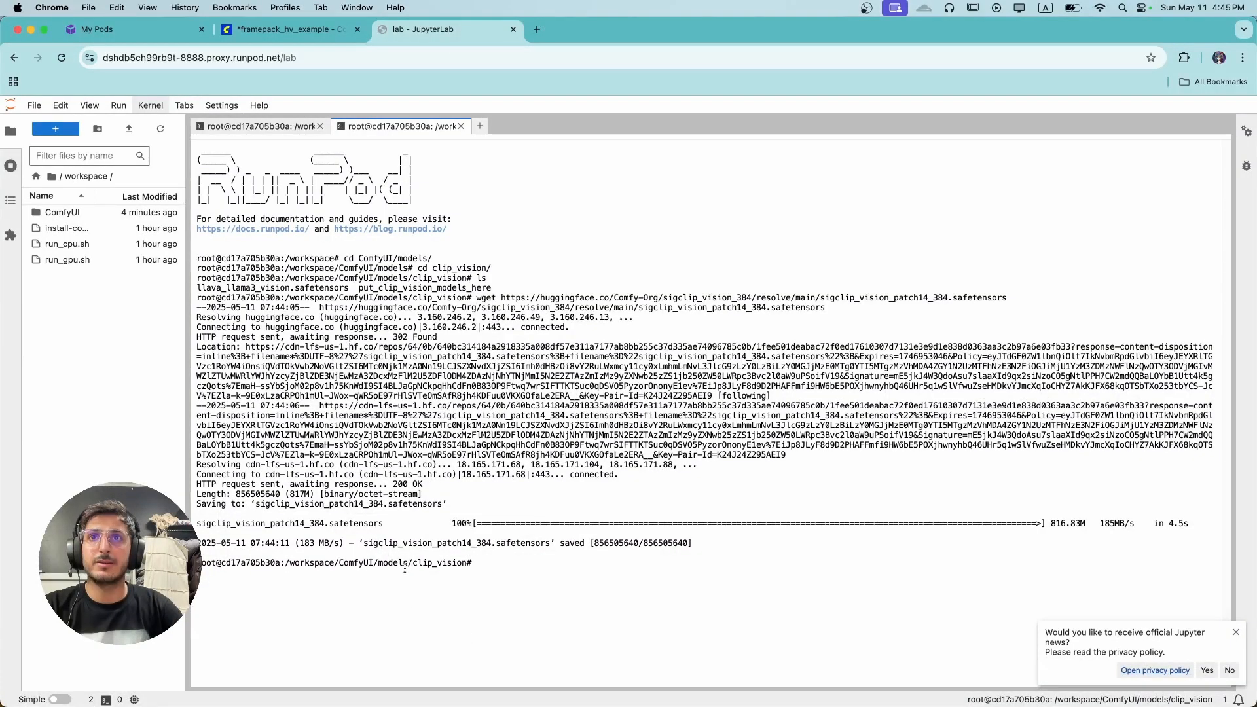
pyautogui.moveTo(357, 564); pyautogui.dragTo(478, 567)
pyautogui.click(468, 573)
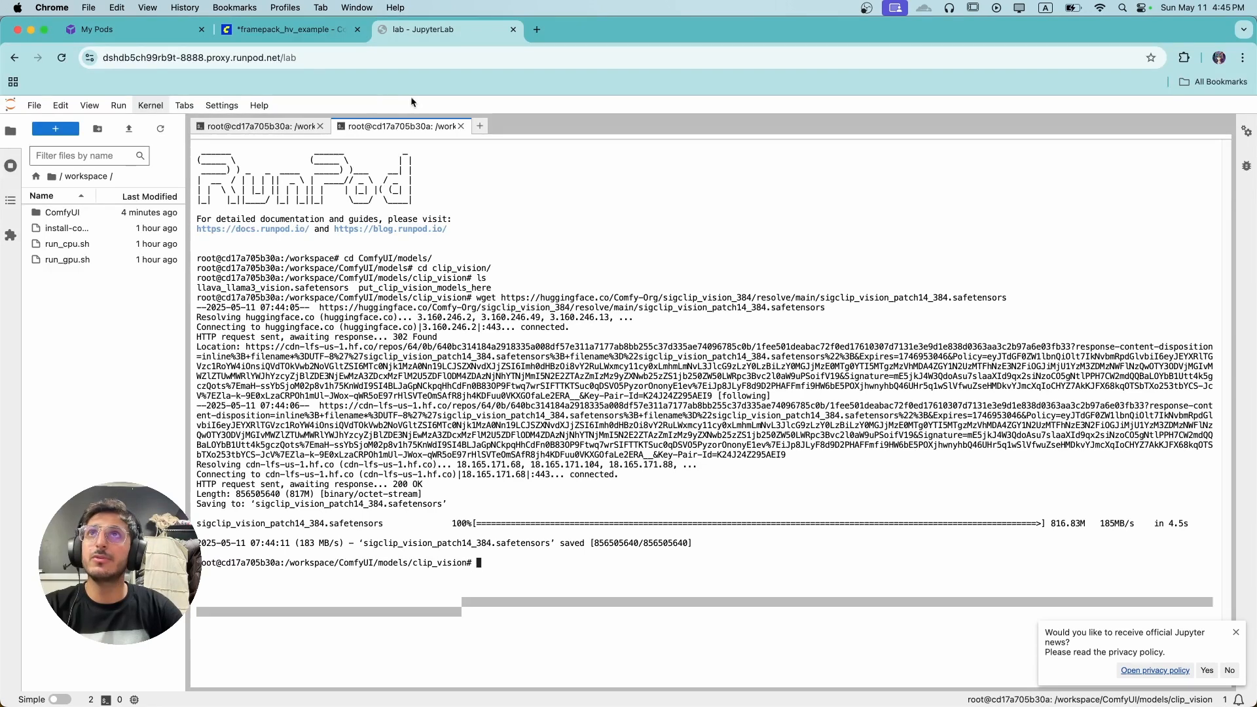
# Return to the ComfyUI workflow and choose llava_llama3_fp16.safetensors as clip_name2 of the DualCLIPLoader node
pyautogui.click(288, 28)
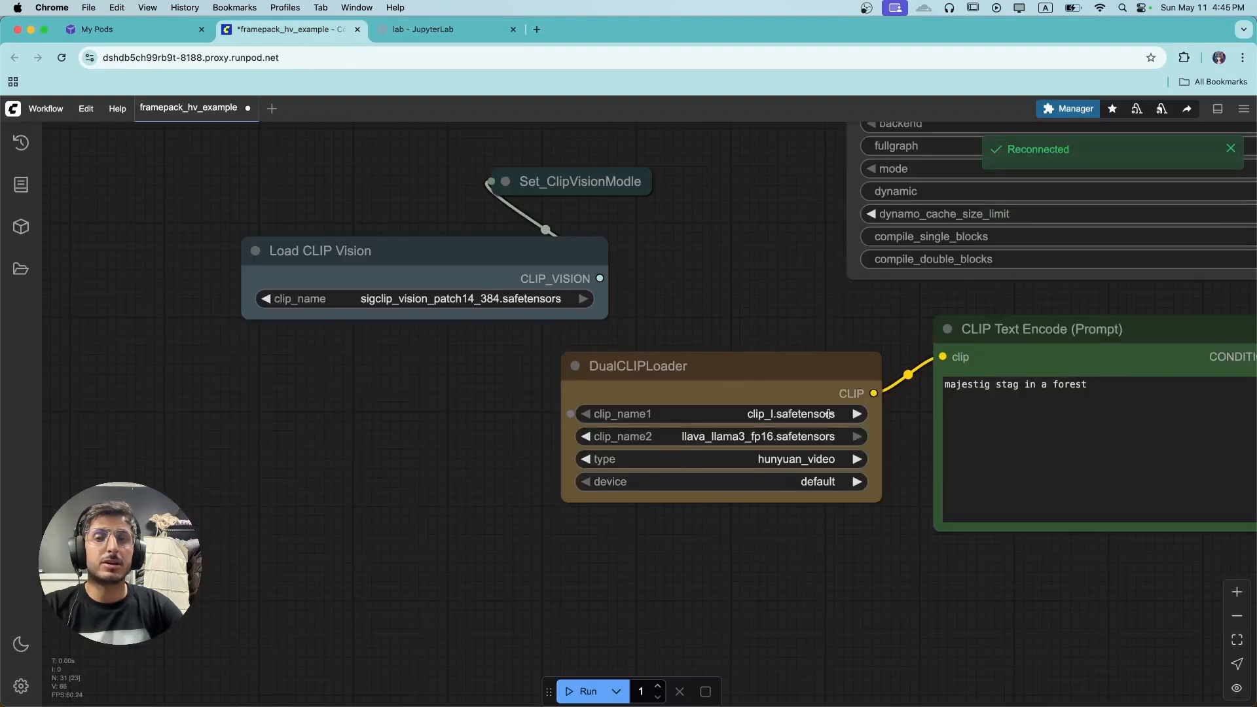
pyautogui.click(783, 437)
pyautogui.click(756, 462)
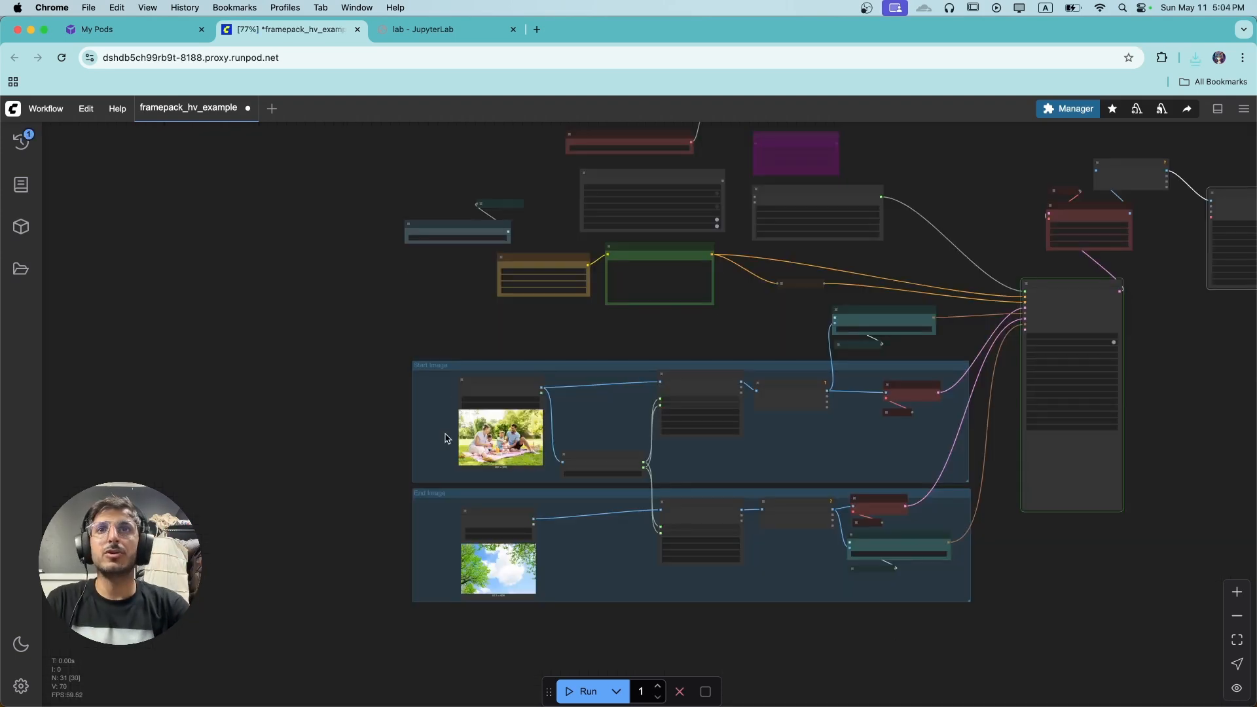
# Shift the Load Image: Start node and the End Image group's Load Image node slightly within their groups
pyautogui.scroll(9, 445, 400)
pyautogui.moveTo(560, 298); pyautogui.dragTo(532, 292)
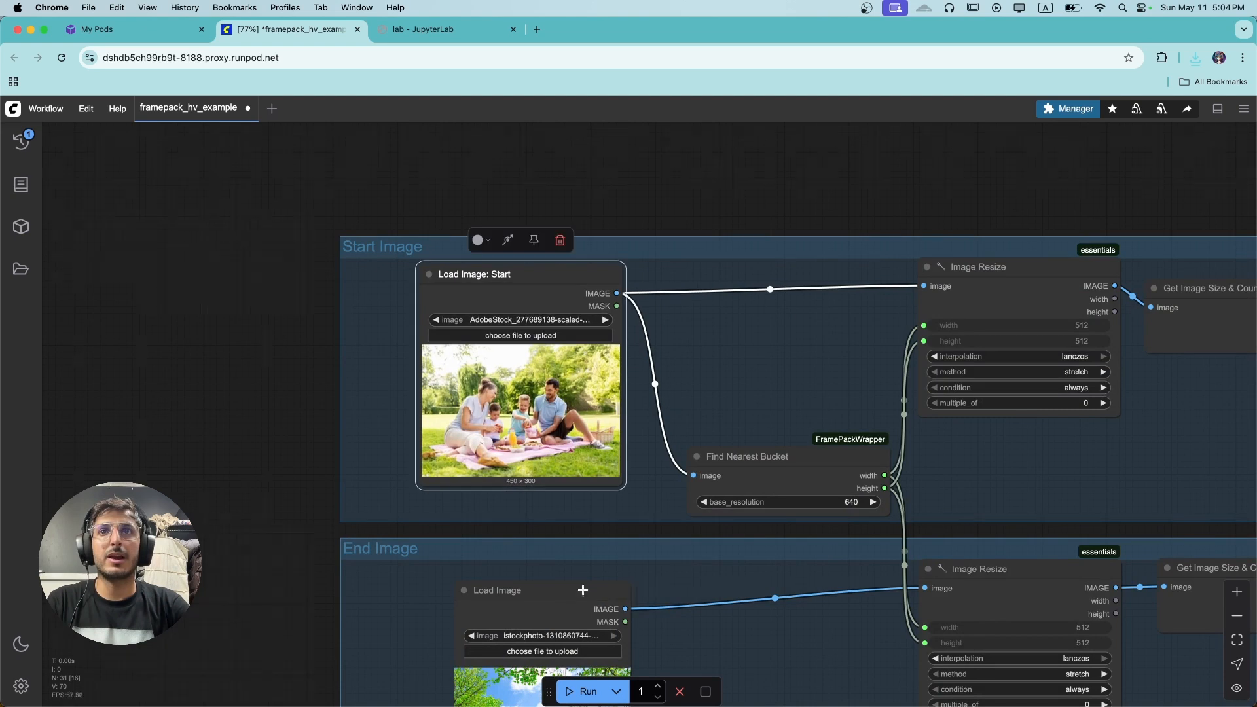
pyautogui.scroll(-3, 542, 499)
pyautogui.moveTo(560, 505); pyautogui.dragTo(520, 502)
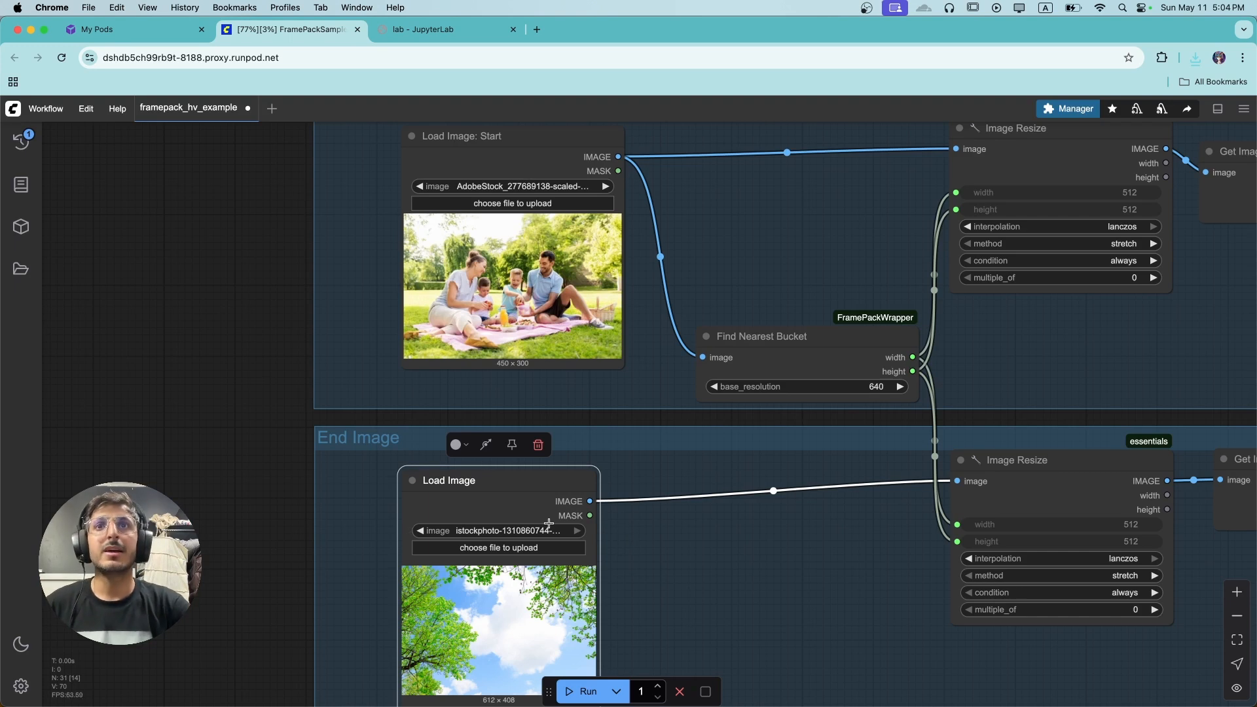
# Place the sky Load Image node beside Load Image: Start for comparison, and move it back into the End Image group
pyautogui.moveTo(548, 471); pyautogui.dragTo(796, 144)
pyautogui.scroll(5, 842, 340)
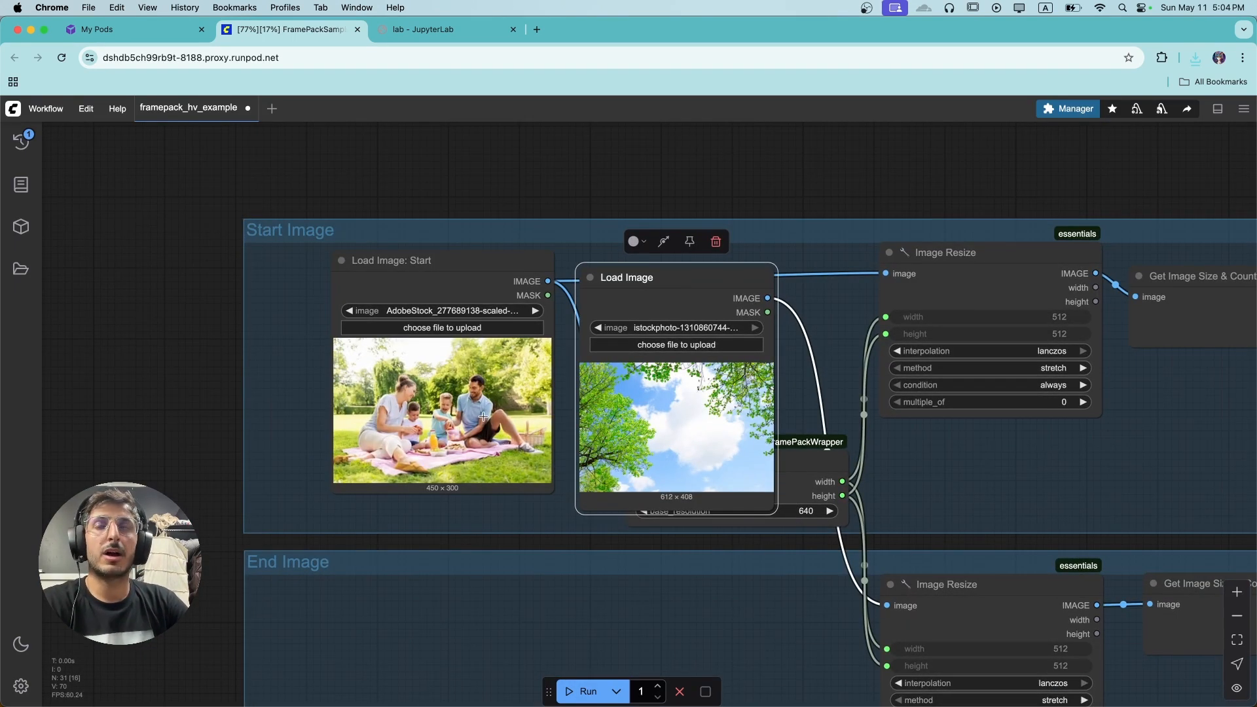
pyautogui.moveTo(455, 275); pyautogui.dragTo(459, 287)
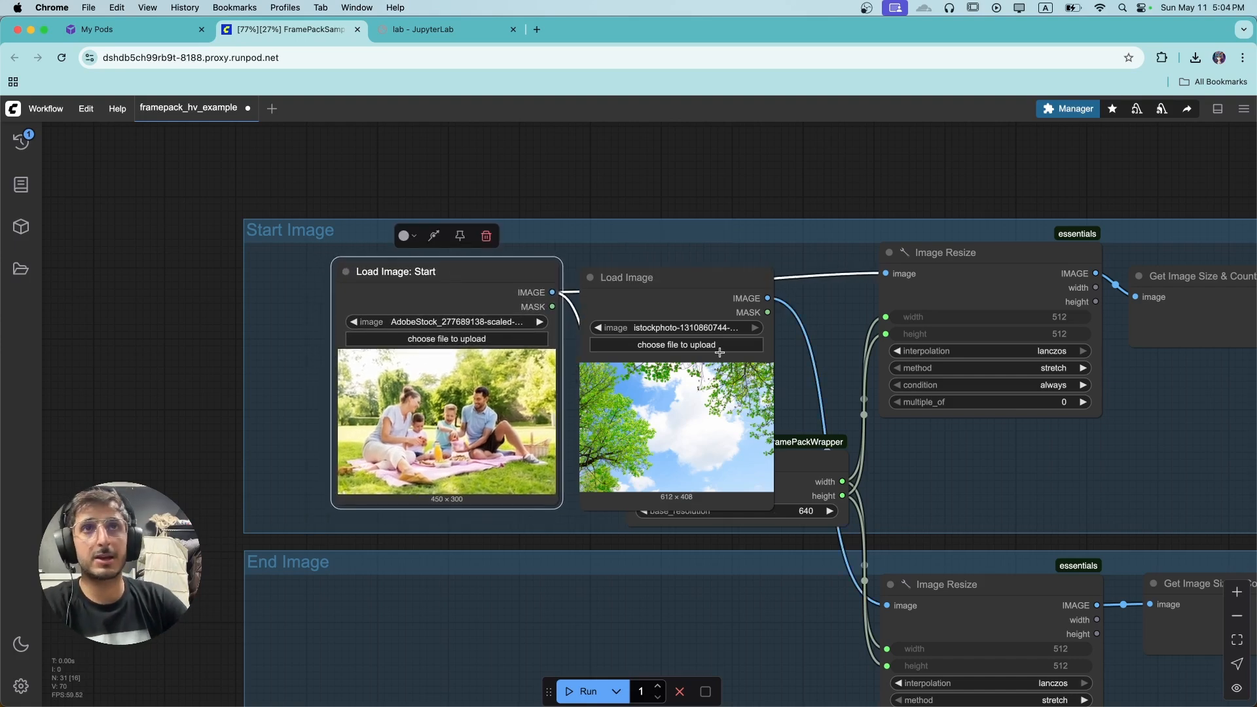
pyautogui.moveTo(695, 288); pyautogui.dragTo(461, 609)
# Follow both image groups through their resize and encode nodes to the FramePackSampler, and examine its latent and image embed inputs
pyautogui.scroll(-2, 628, 581)
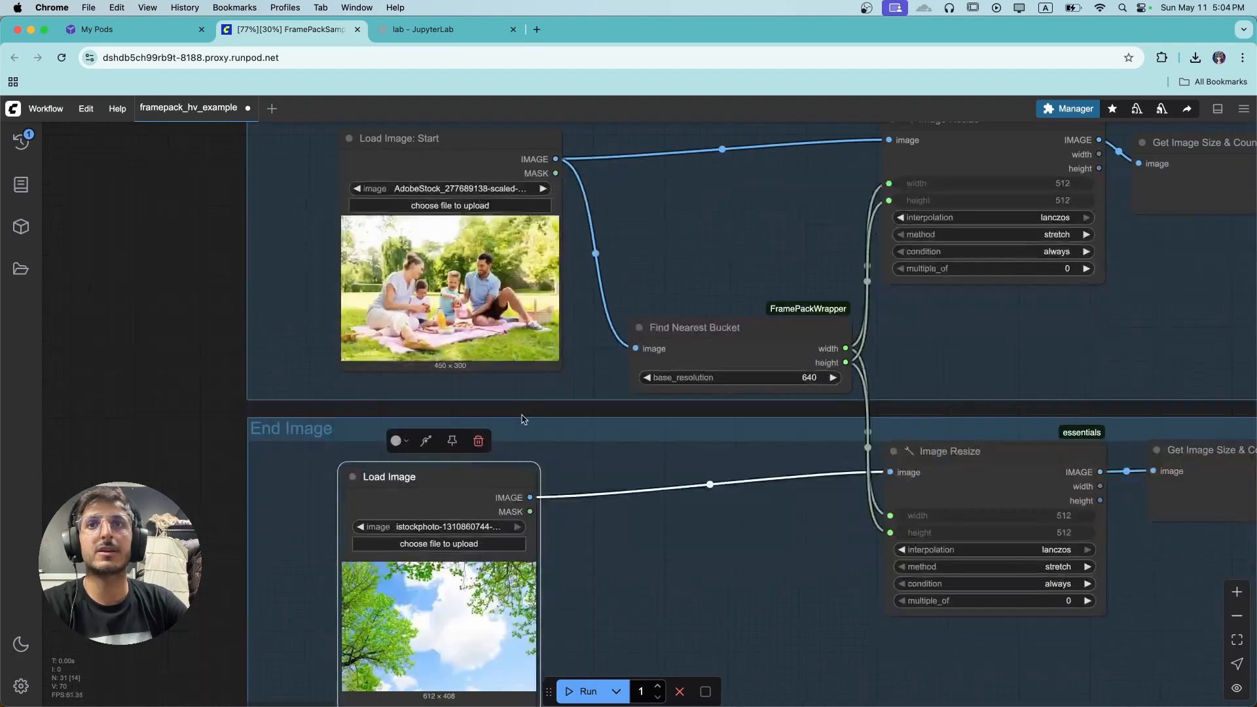
pyautogui.scroll(-2, 628, 581)
pyautogui.scroll(-3, 873, 456)
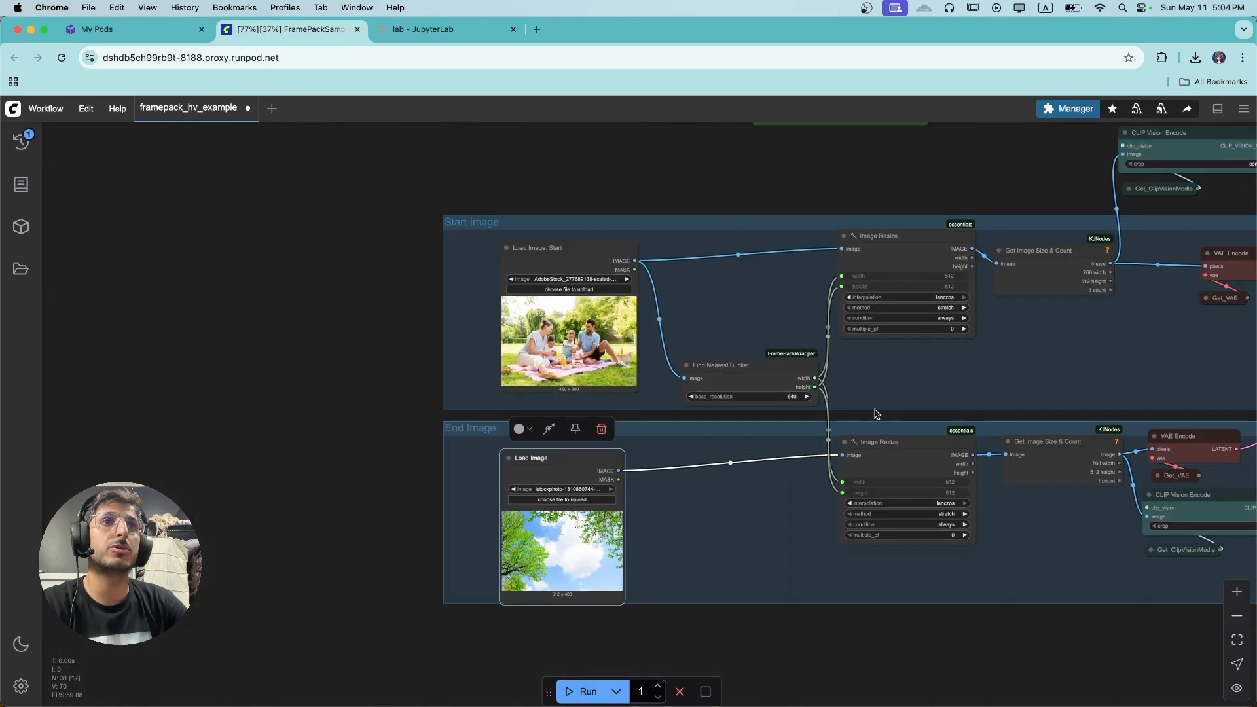
pyautogui.scroll(3, 653, 505)
pyautogui.scroll(-3, 441, 440)
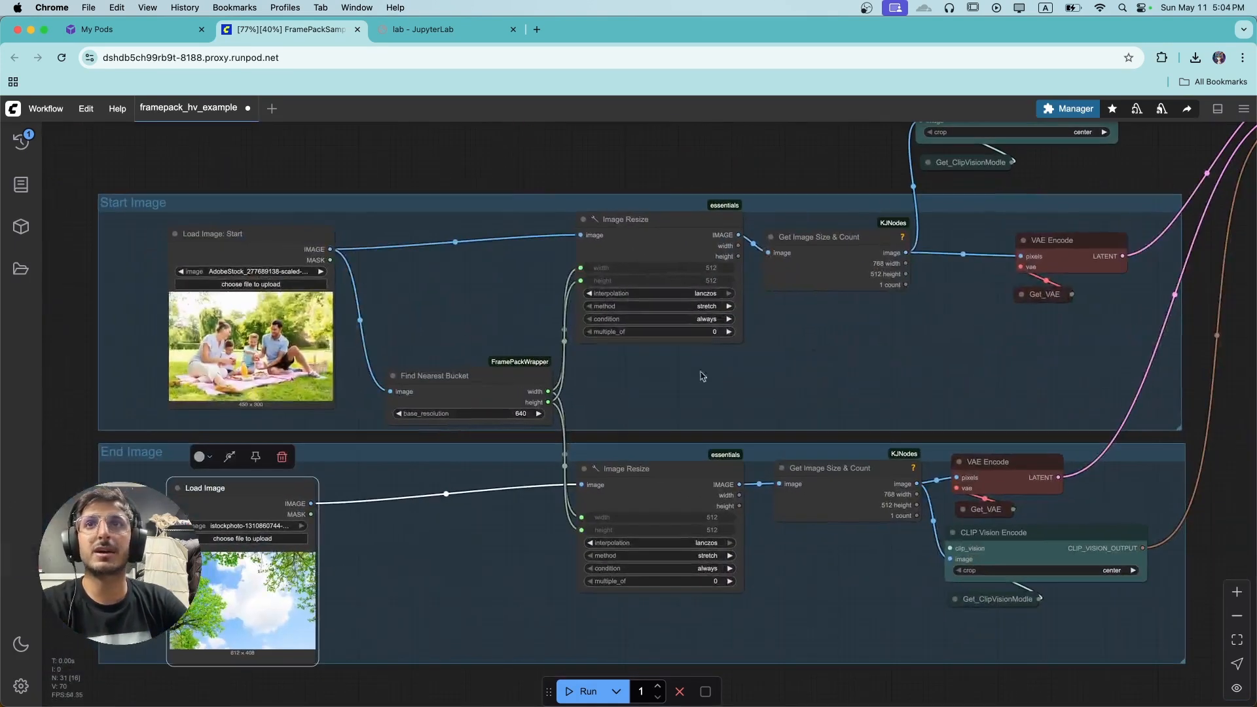
pyautogui.scroll(3, 661, 458)
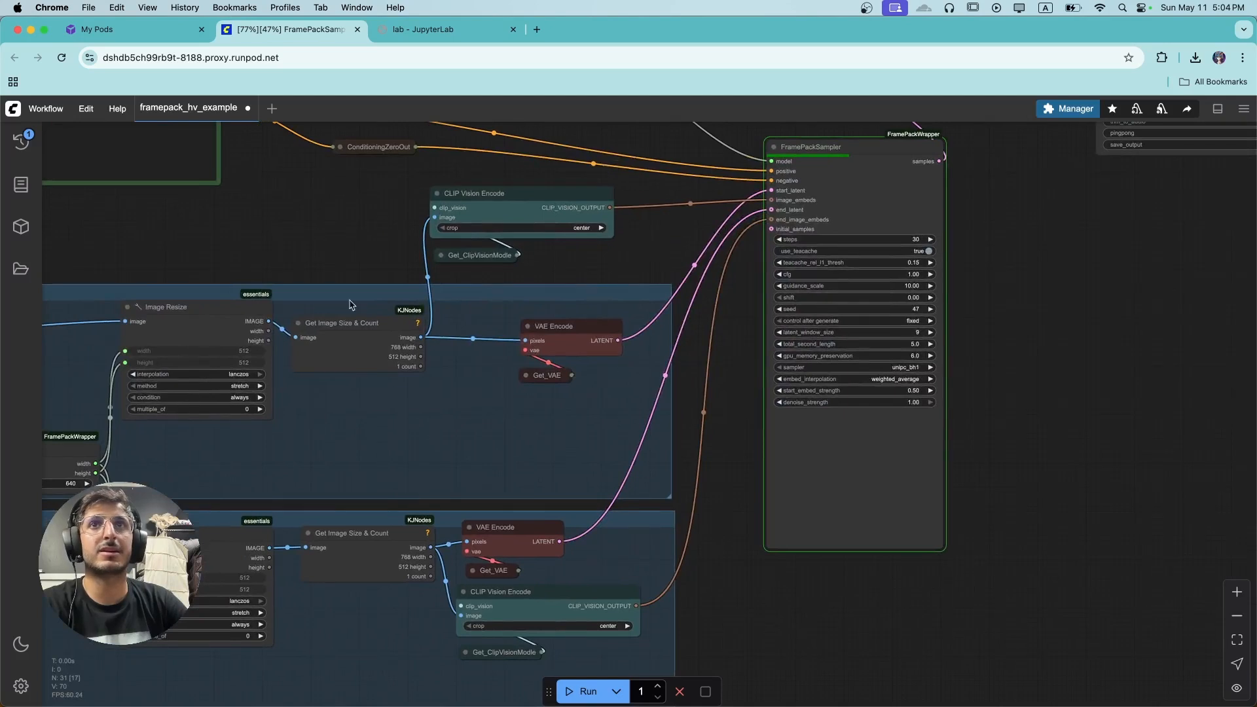
pyautogui.hscroll(3, 733, 296)
pyautogui.scroll(2, 733, 296)
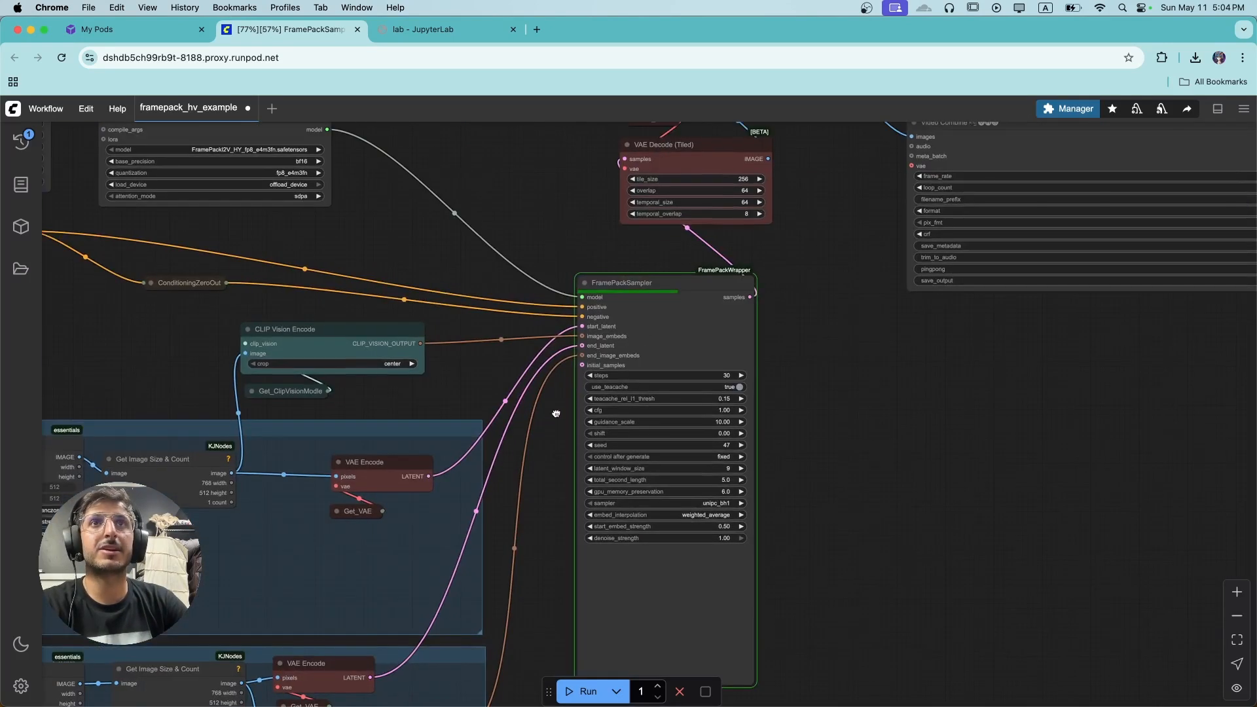
pyautogui.scroll(3, 665, 340)
pyautogui.scroll(2, 579, 335)
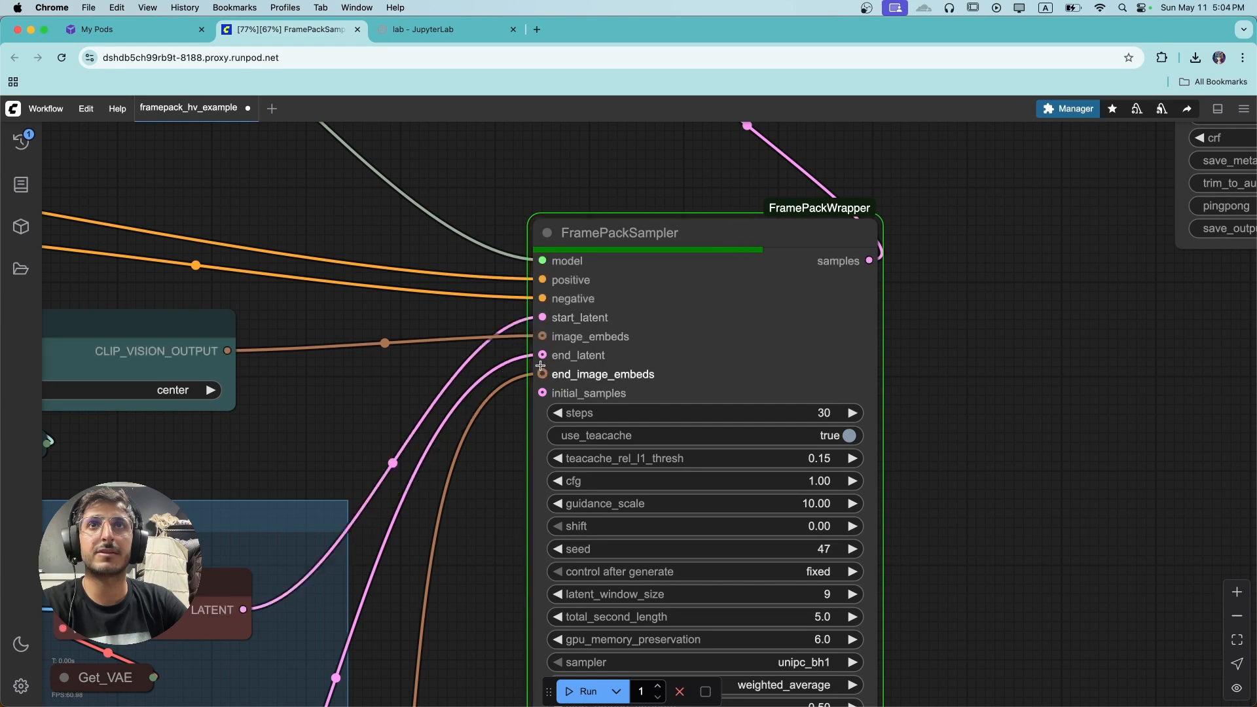
pyautogui.scroll(-10, 832, 371)
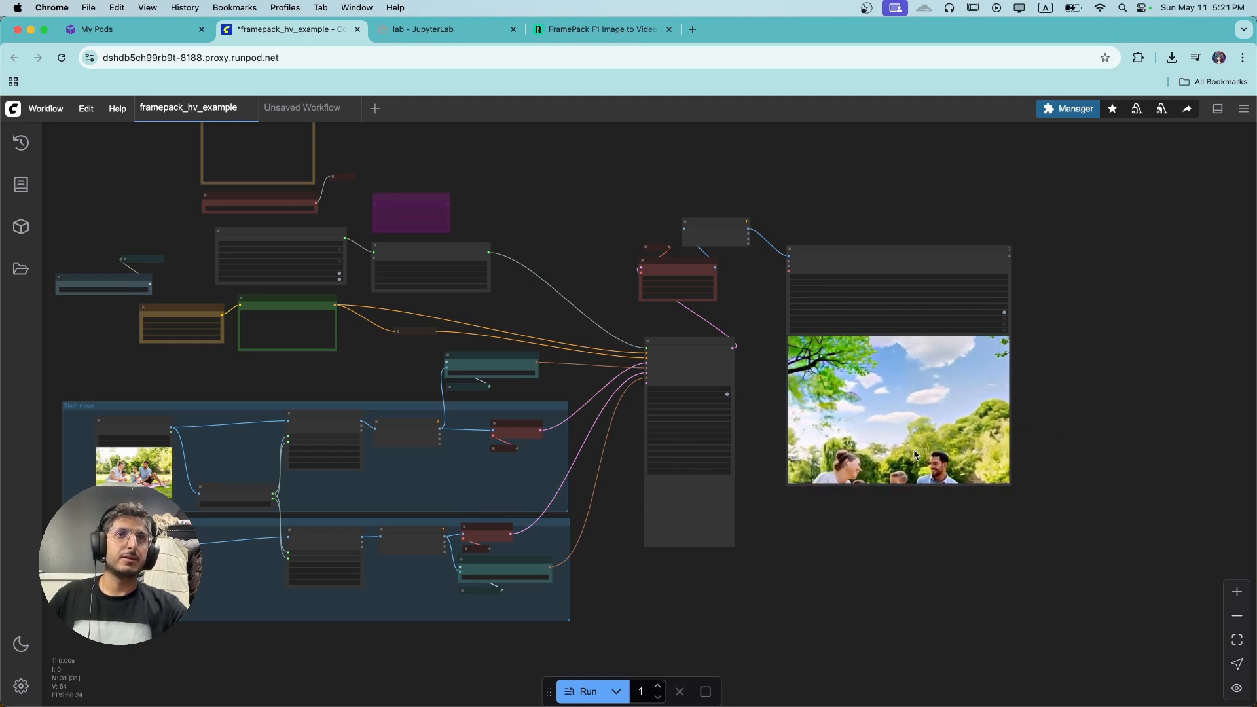
# Save the generated video from the preview of the Video Combine node
pyautogui.scroll(5, 905, 265)
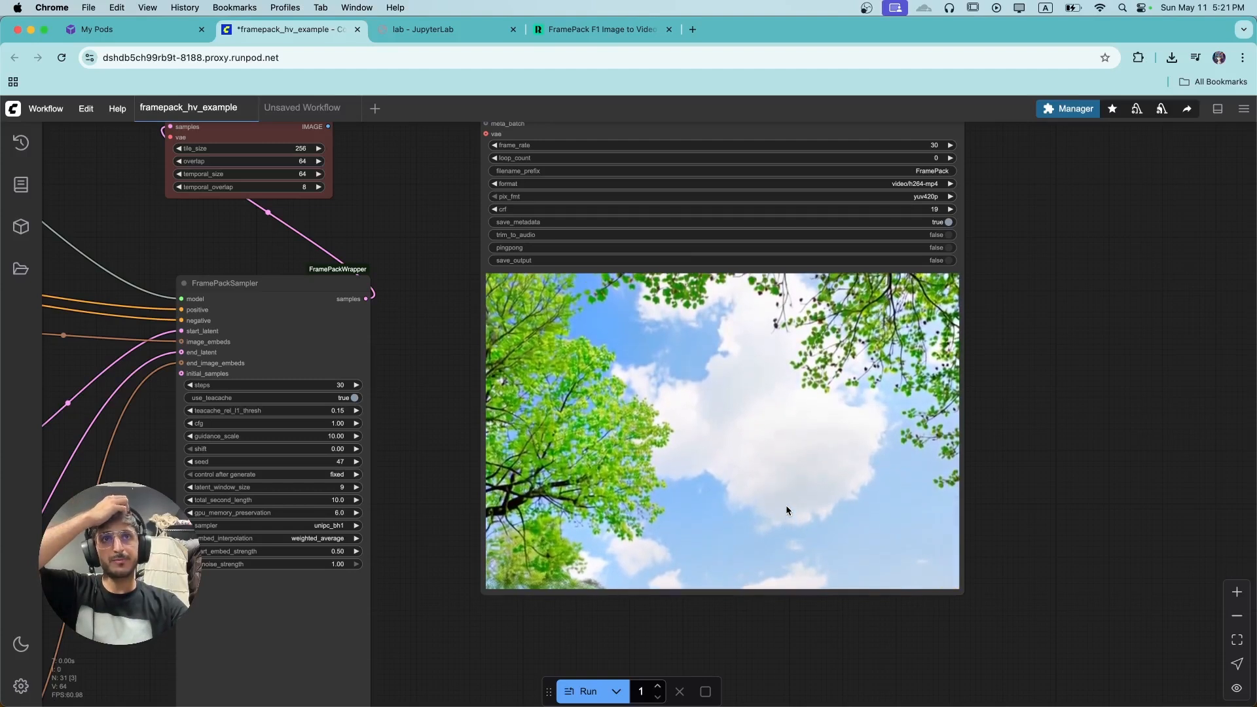
pyautogui.click(819, 312)
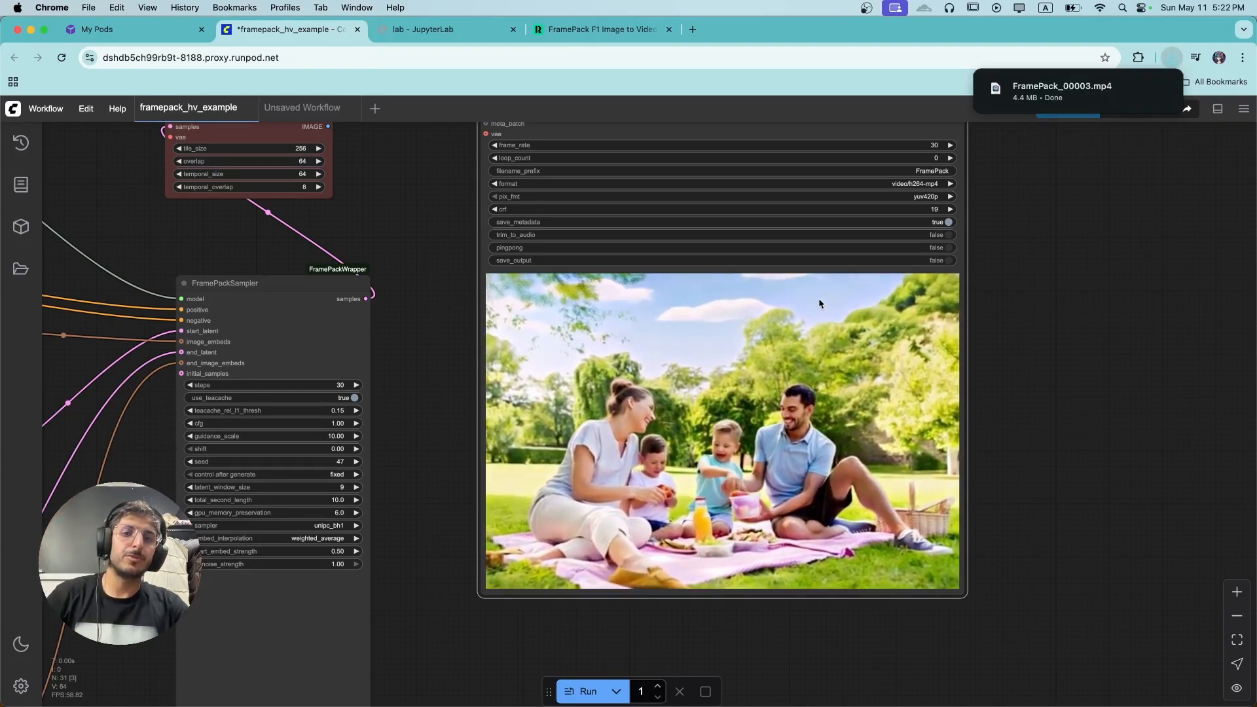
pyautogui.scroll(-7, 730, 375)
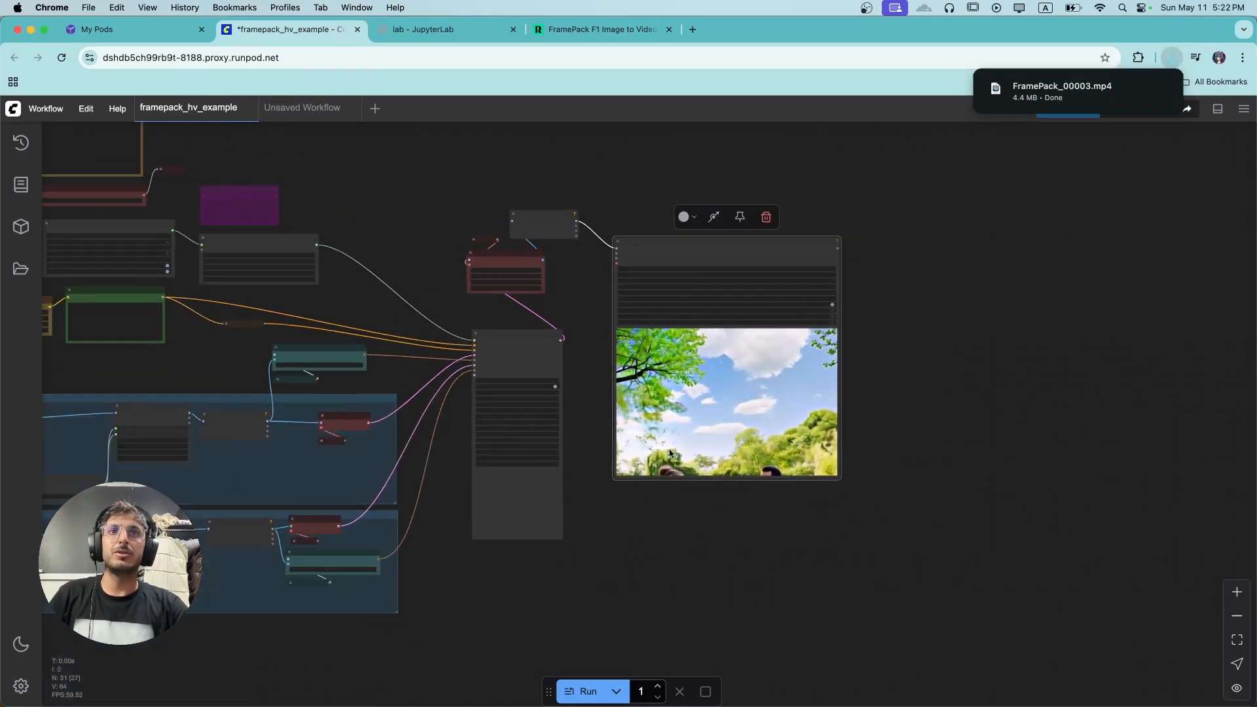
# Watch the generated video in the Video Combine node and compare it with the start and end images
pyautogui.moveTo(416, 427); pyautogui.dragTo(582, 419)
pyautogui.scroll(5, 602, 475)
pyautogui.scroll(3, 602, 470)
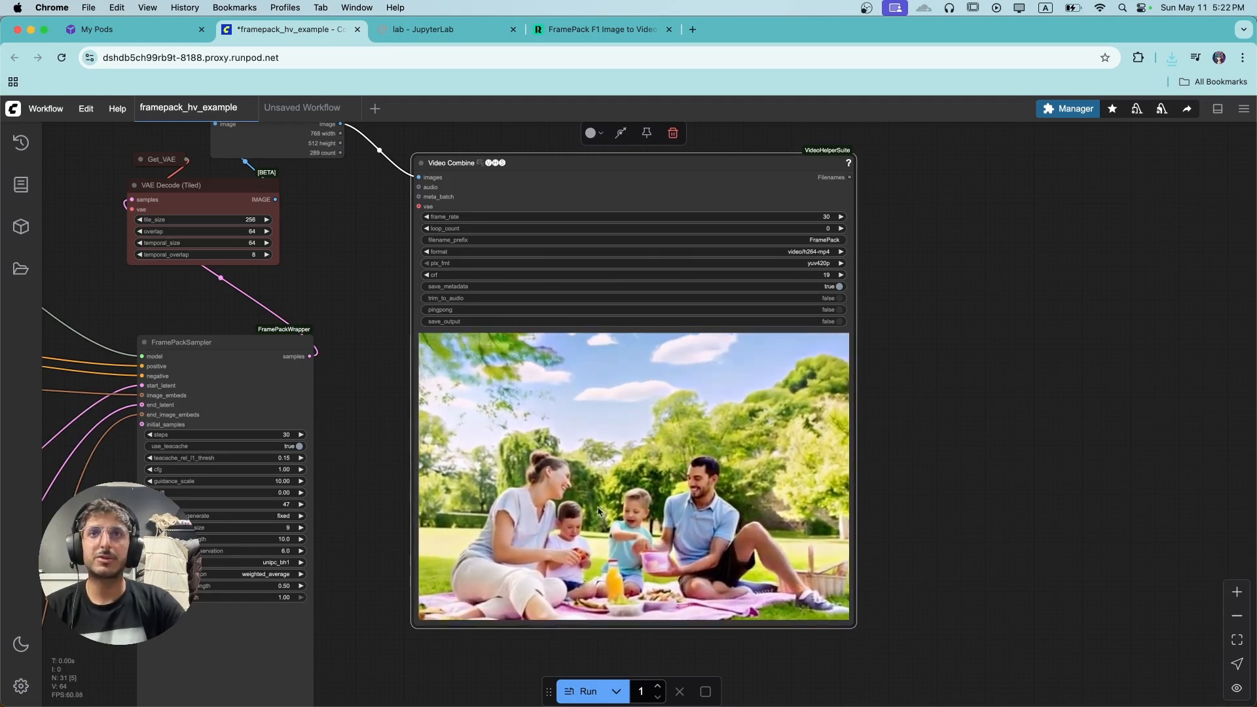
pyautogui.scroll(-1, 639, 450)
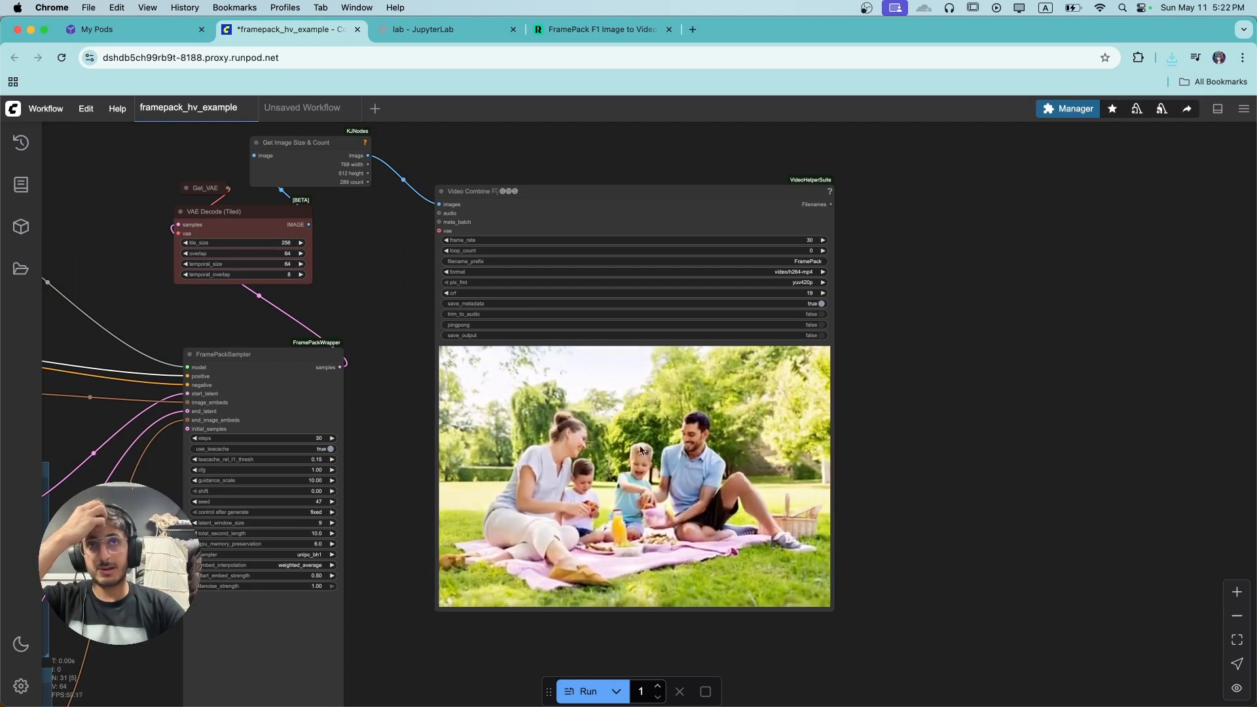
# Review the prompt in the CLIP Text Encode node and return to an overview of the whole workflow
pyautogui.scroll(-6, 294, 446)
pyautogui.moveTo(318, 451); pyautogui.dragTo(1034, 451)
pyautogui.scroll(10, 568, 420)
pyautogui.scroll(1, 635, 350)
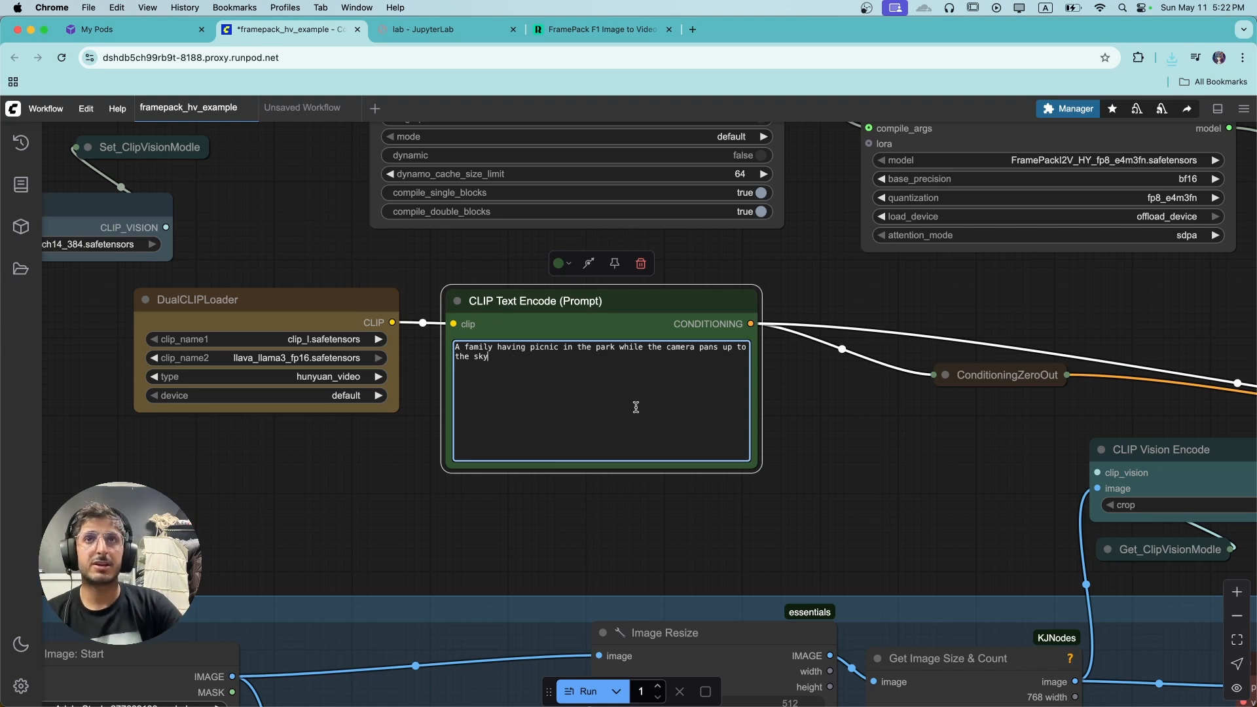
pyautogui.scroll(-8, 552, 371)
pyautogui.moveTo(878, 440); pyautogui.dragTo(682, 410)
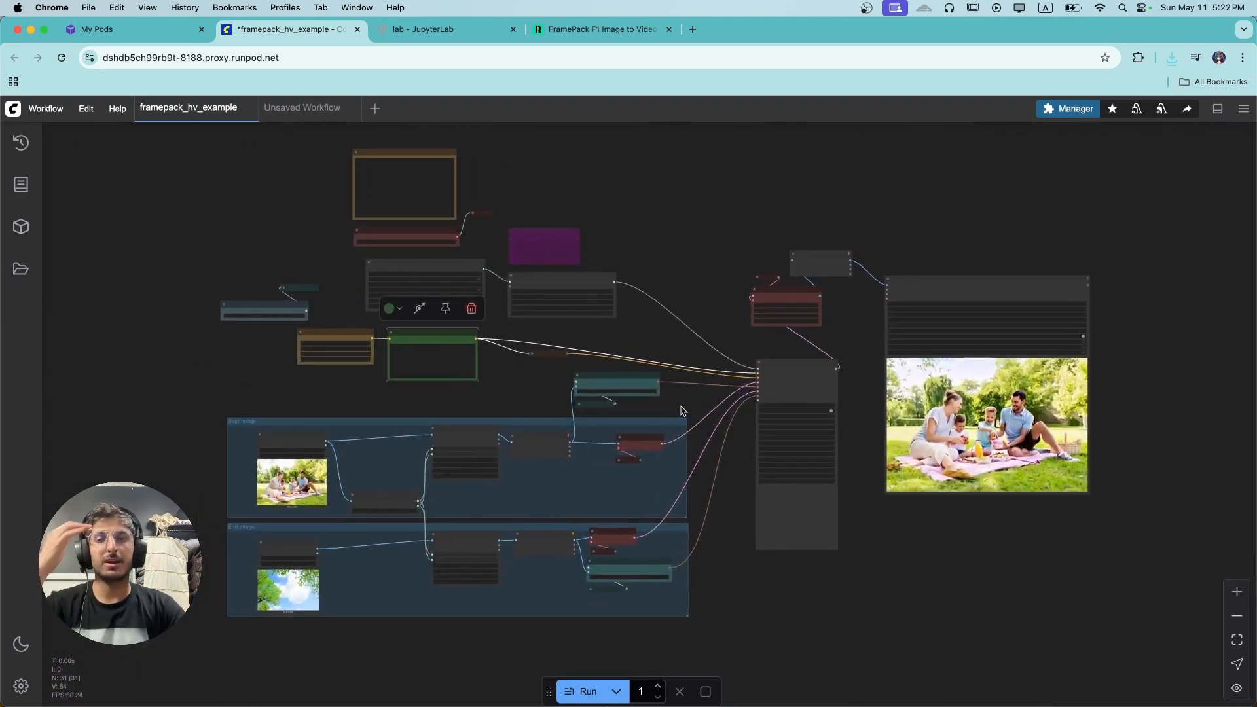